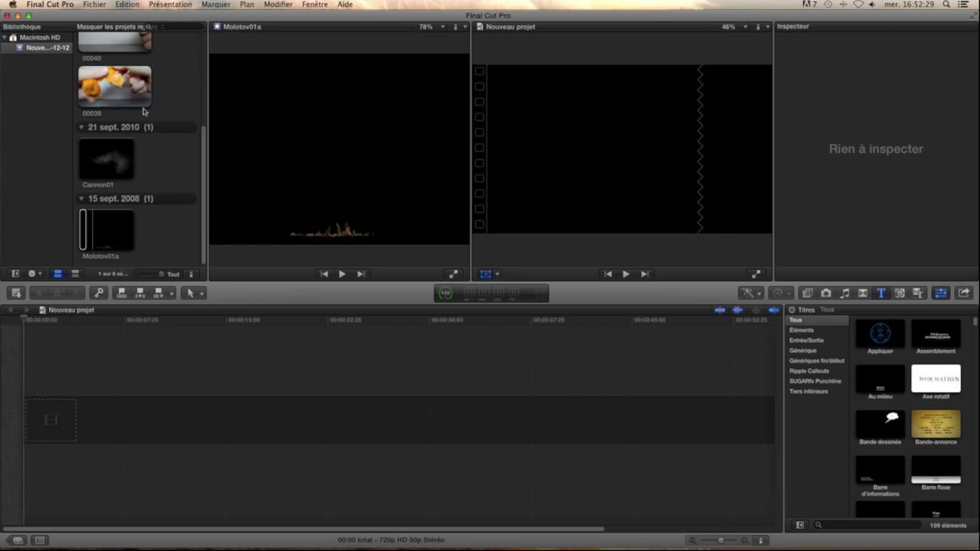
# Look through the library clips and preview the syringe clip 00040 for the part to use
pyautogui.scroll(6, 175, 183)
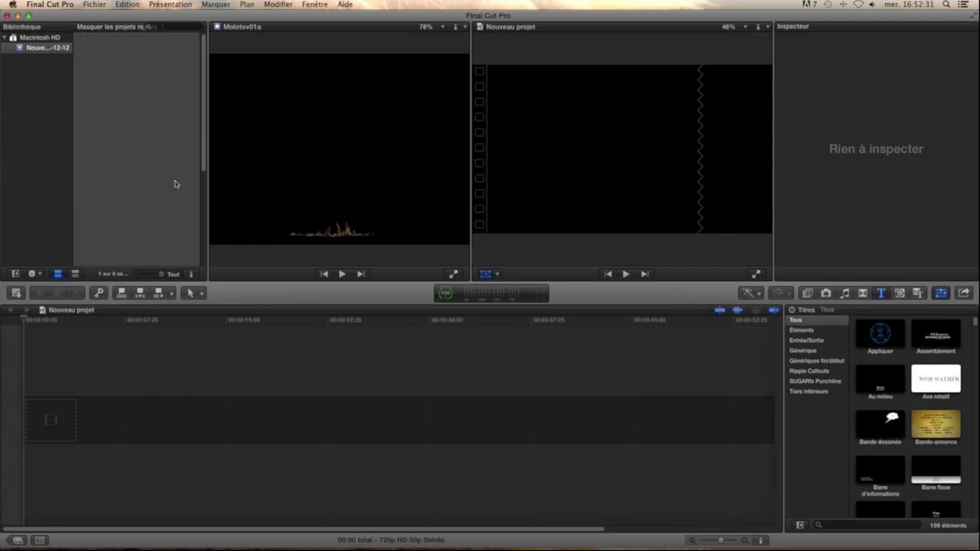
pyautogui.scroll(-5, 175, 184)
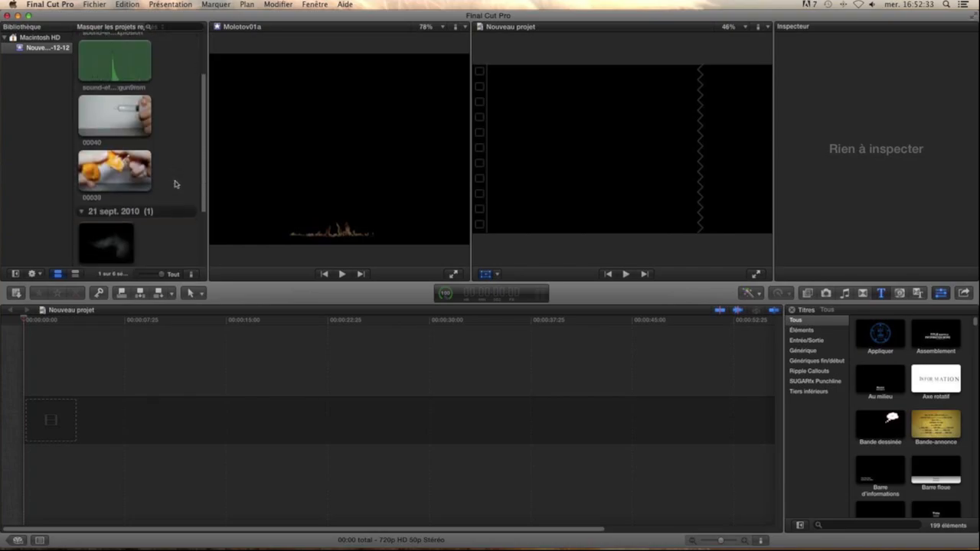
pyautogui.scroll(-3, 174, 184)
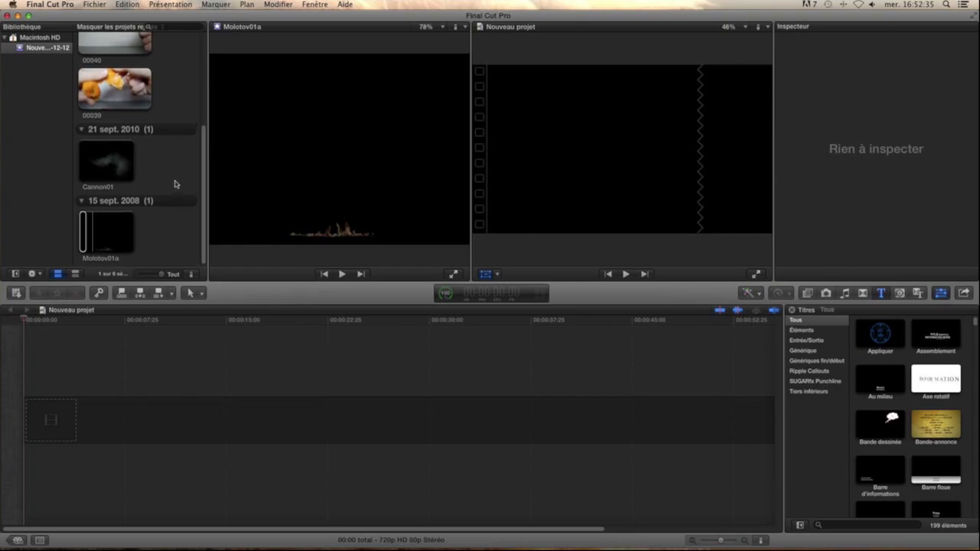
pyautogui.scroll(2, 174, 184)
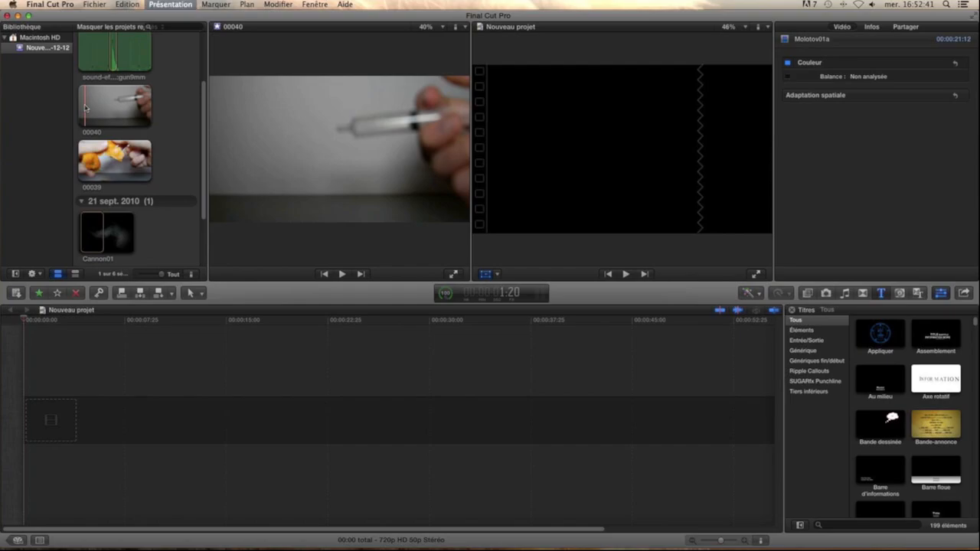
pyautogui.press('space')
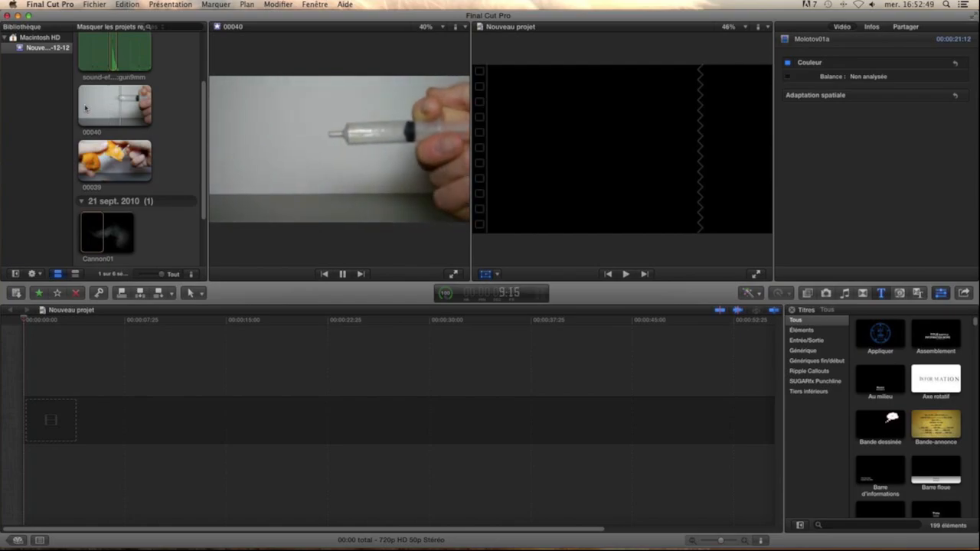
pyautogui.press('space')
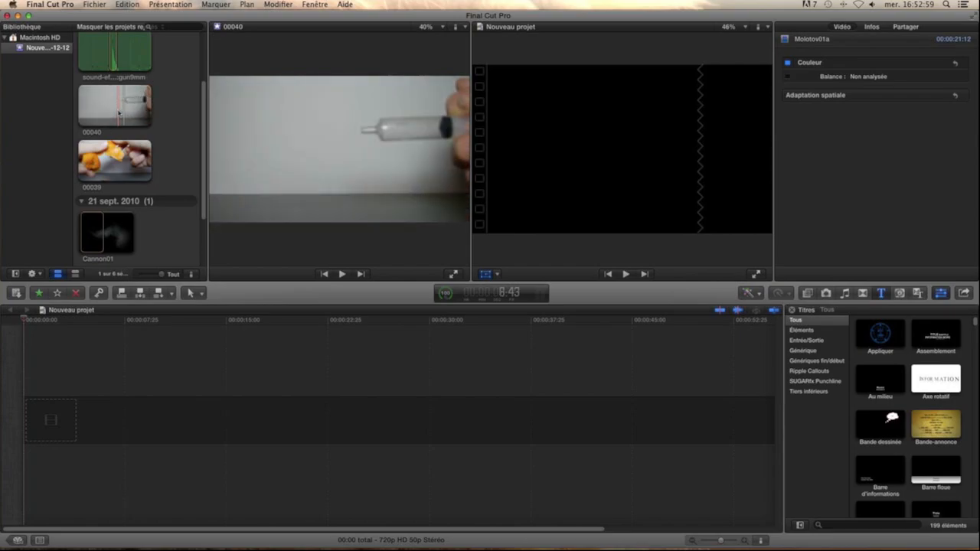
# Mark a range of about 2:20 in clip 00040 and place it in the timeline
pyautogui.press('space')
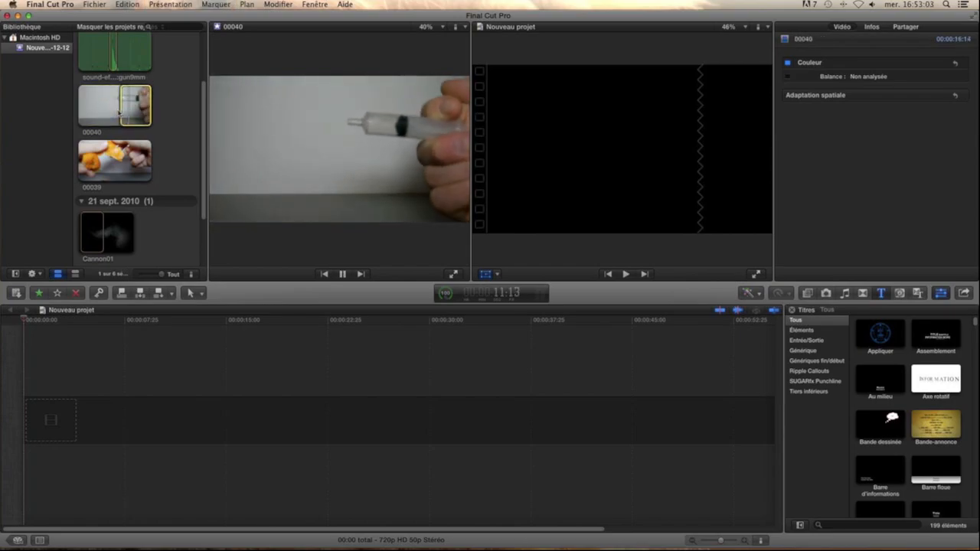
pyautogui.press('space')
pyautogui.moveTo(119, 111); pyautogui.dragTo(128, 401)
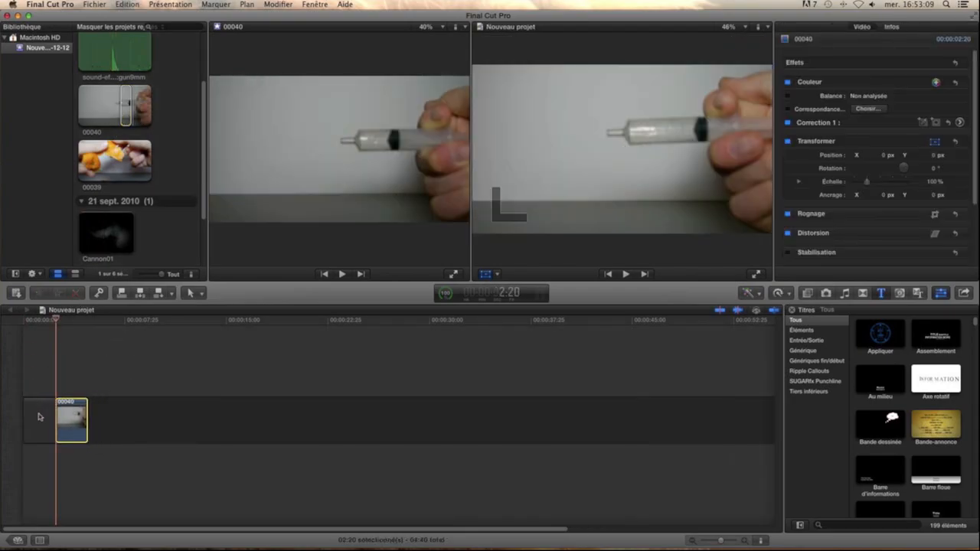
# Delete the first of the two 00040 clips from the timeline and play the remaining one
pyautogui.click(35, 407)
pyautogui.press('Delete')
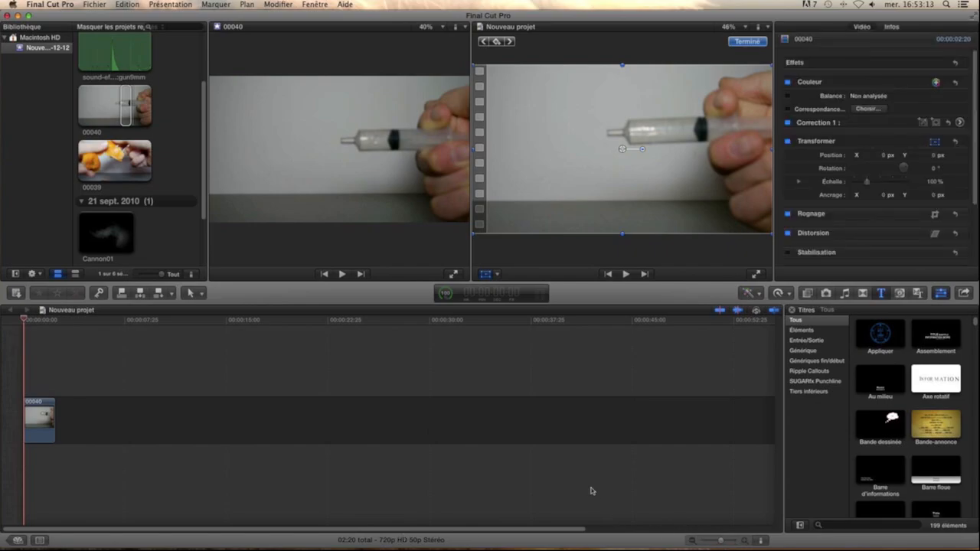
pyautogui.hotkey('shift', 'z')
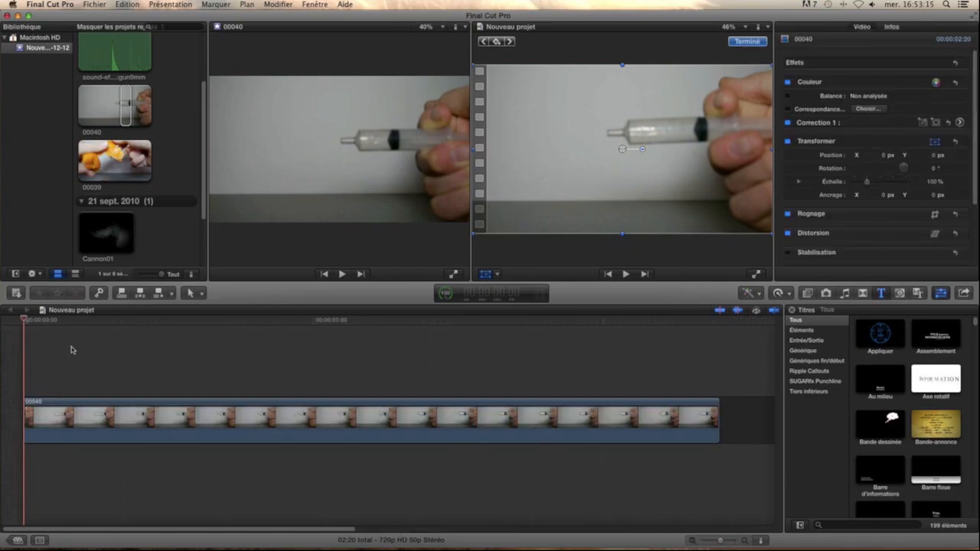
pyautogui.press('space')
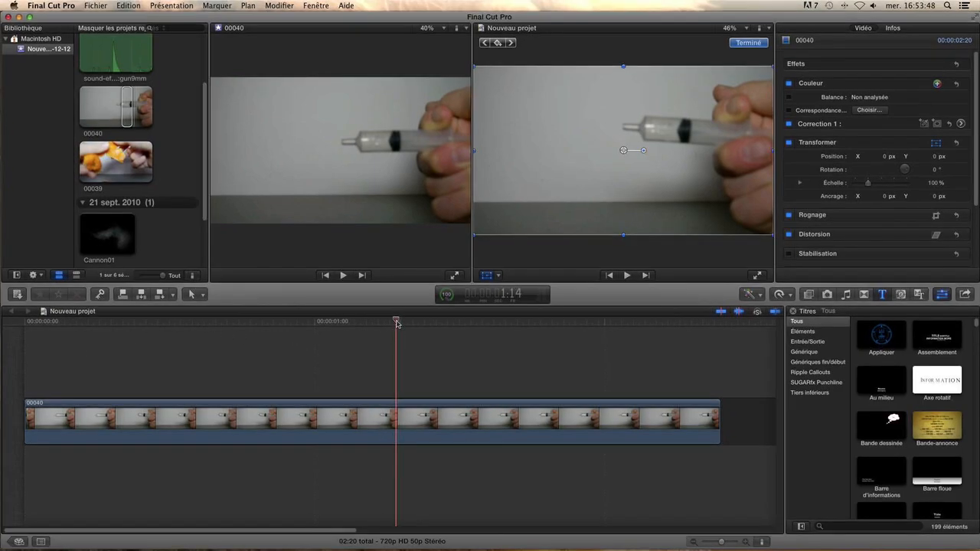
# Step through the syringe clip frame by frame and park the playhead at frame 28, just before the hand recoils
pyautogui.moveTo(396, 321); pyautogui.dragTo(65, 352)
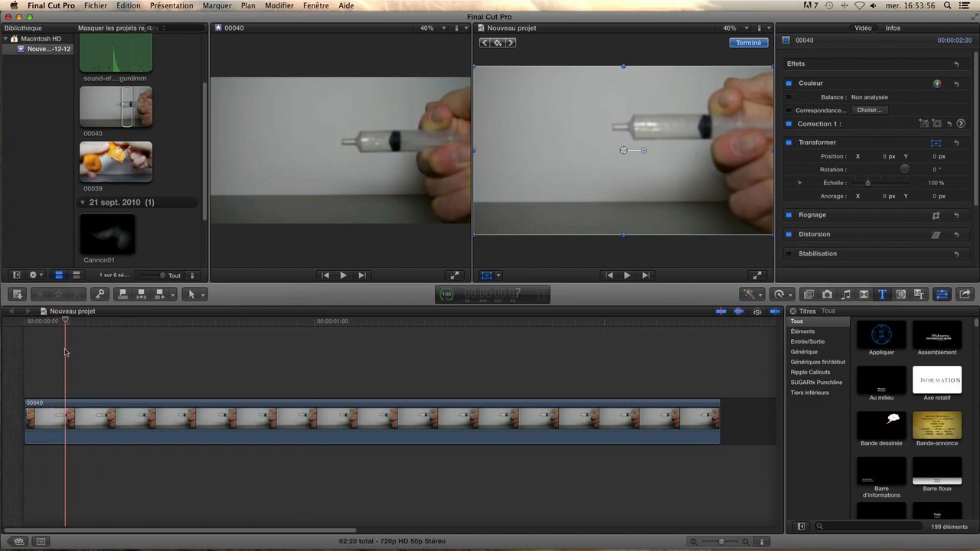
pyautogui.press('Left')
pyautogui.press('Left')
pyautogui.press('Left')
pyautogui.press('Left')
pyautogui.press('Left')
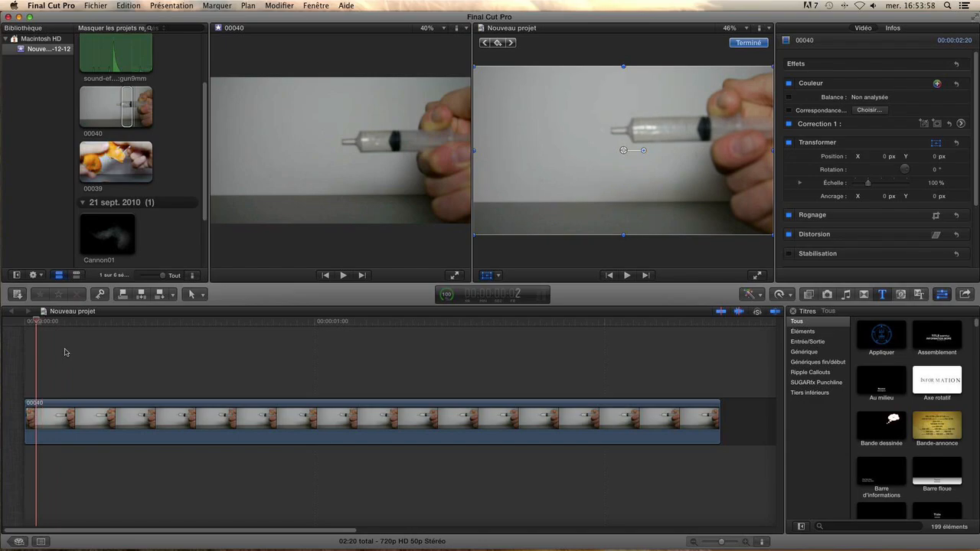
pyautogui.press('Right')
pyautogui.press('Right')
pyautogui.press('Right')
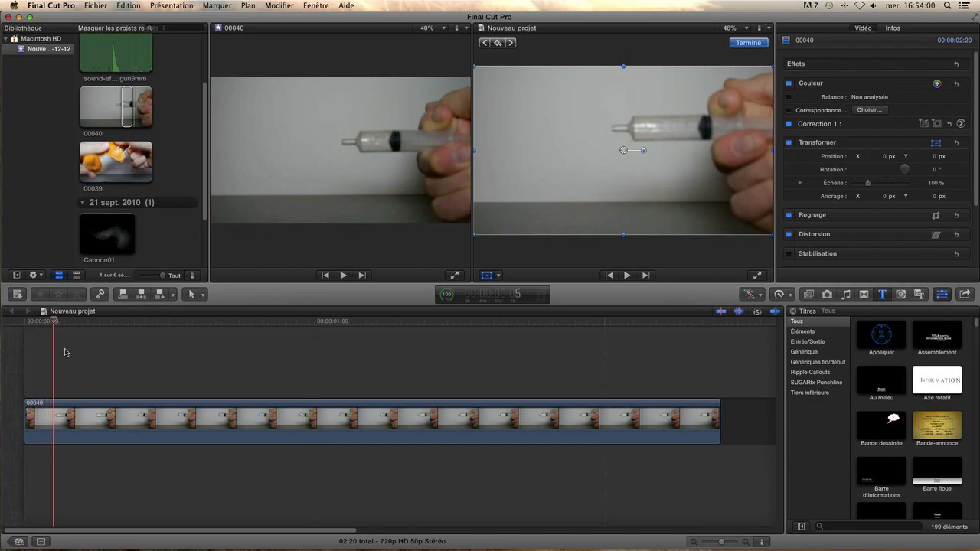
pyautogui.press('Right')
pyautogui.press('Right')
pyautogui.press('Right')
pyautogui.press('Right')
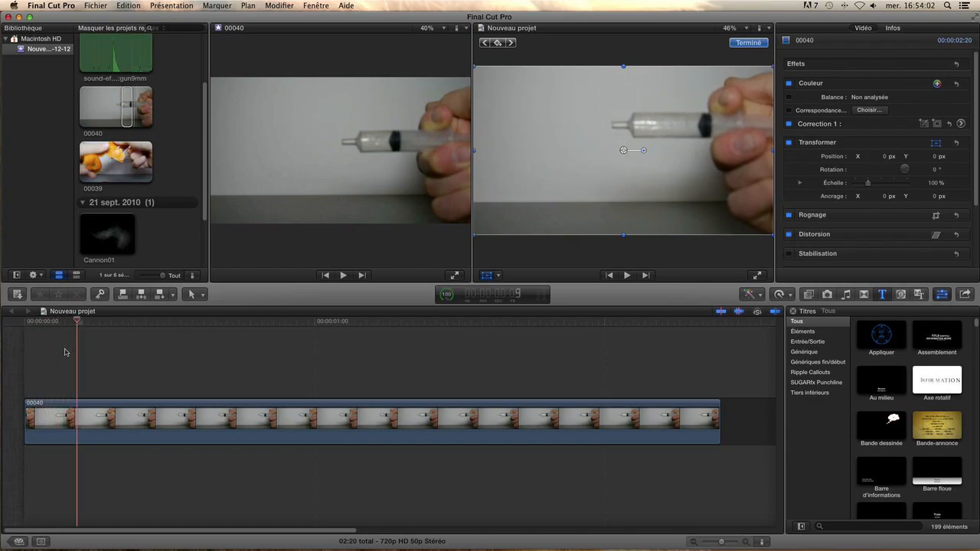
pyautogui.press('Right')
pyautogui.press('Right')
pyautogui.press('Right')
pyautogui.press('Right')
pyautogui.press('Right')
pyautogui.press('Right')
pyautogui.press('Right')
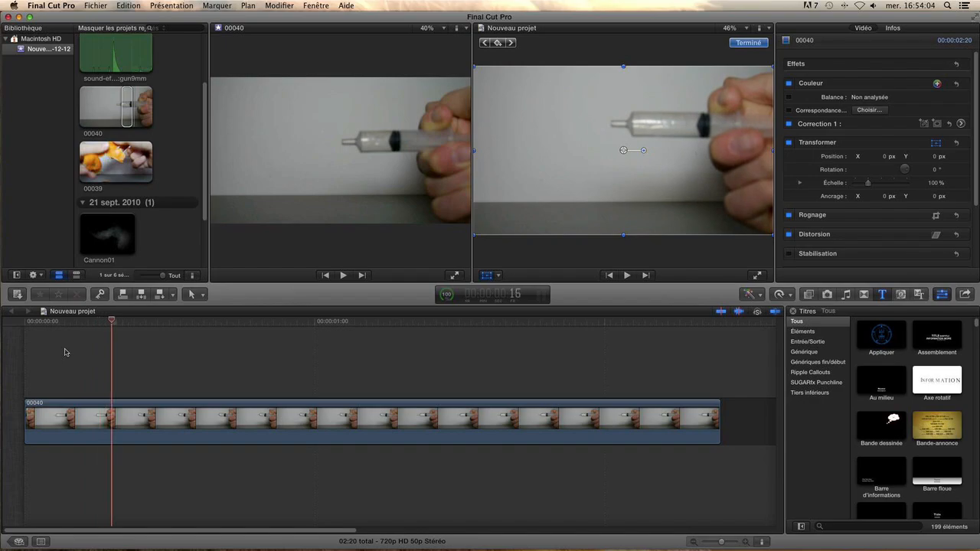
pyautogui.press('Right')
pyautogui.press('Right')
pyautogui.press('Right')
pyautogui.press('Right')
pyautogui.press('Right')
pyautogui.press('Right')
pyautogui.press('Right')
pyautogui.press('Right')
pyautogui.press('Right')
pyautogui.press('Right')
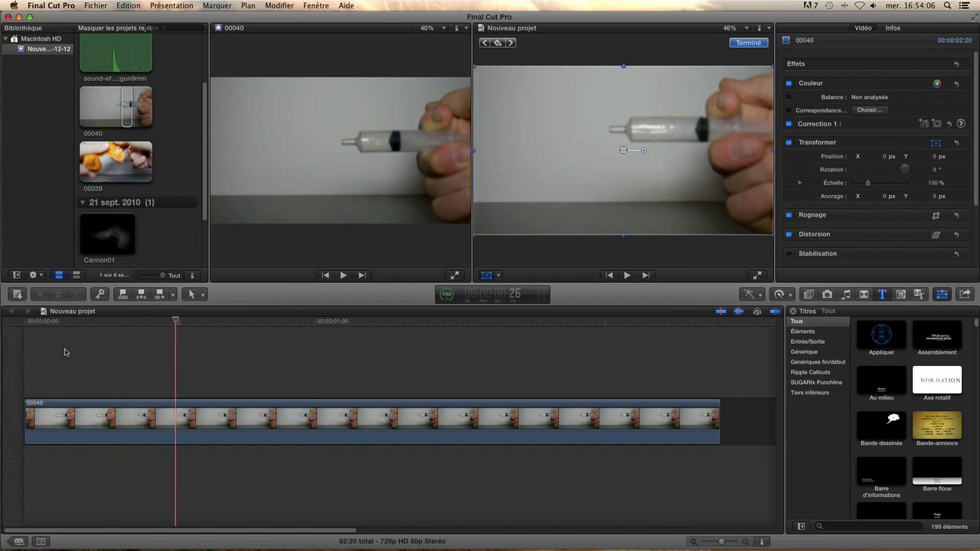
pyautogui.press('Right')
pyautogui.press('Right')
pyautogui.press('Right')
pyautogui.press('Right')
pyautogui.press('Right')
pyautogui.press('Left')
pyautogui.press('Left')
pyautogui.press('Left')
pyautogui.press('Left')
pyautogui.press('Left')
pyautogui.press('Left')
pyautogui.press('Left')
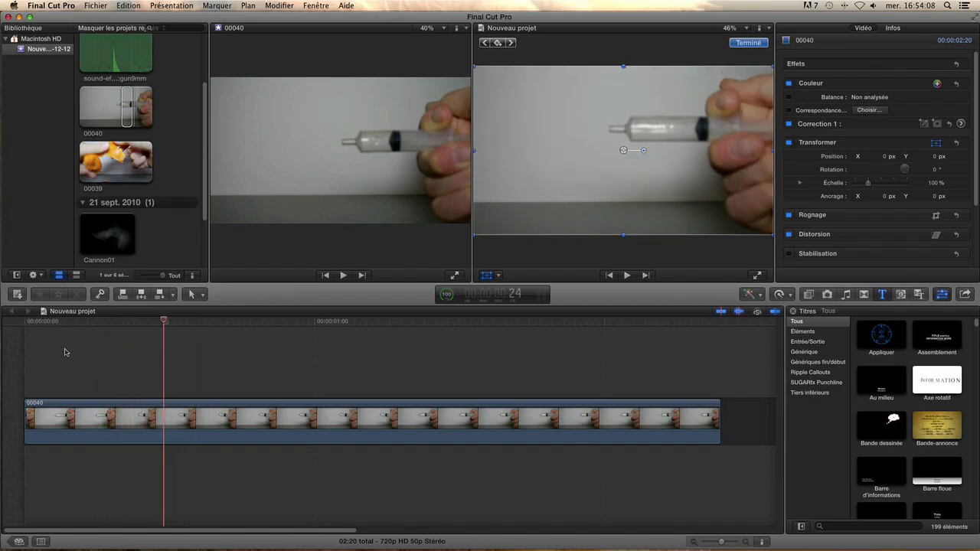
pyautogui.press('Right')
pyautogui.press('Right')
pyautogui.press('Right')
pyautogui.press('Right')
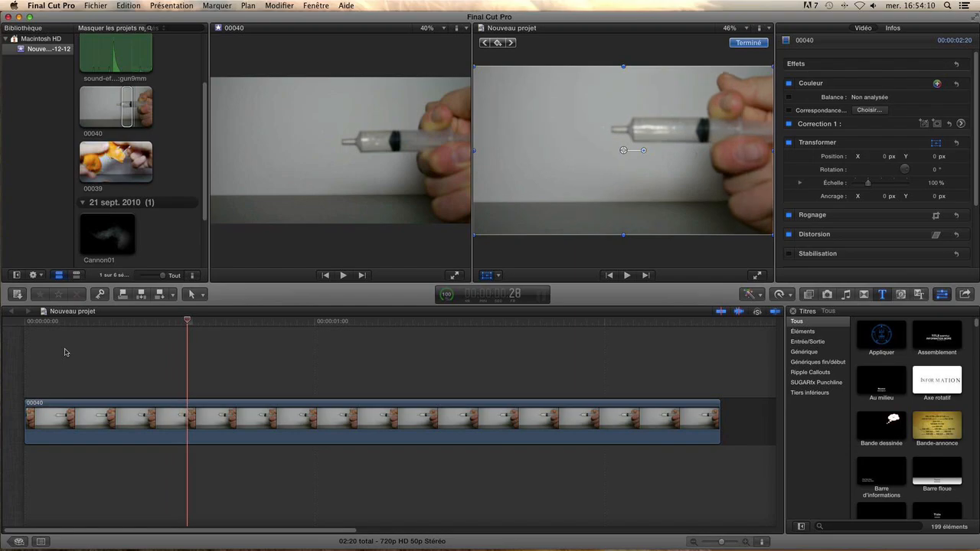
# Mark the opening flame-and-smoke part of Cannon01 and connect it above clip 00040 at frame 28
pyautogui.scroll(-3, 79, 238)
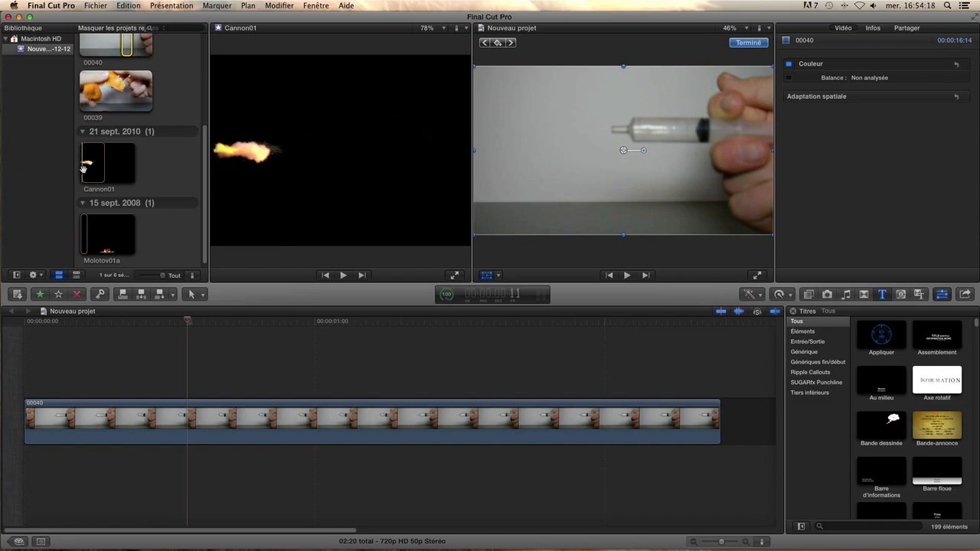
pyautogui.press('space')
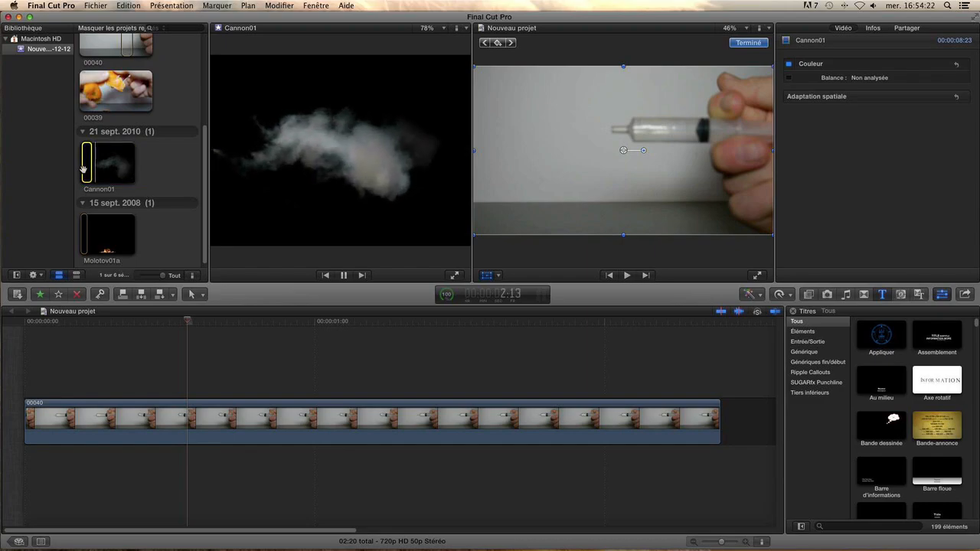
pyautogui.press('space')
pyautogui.press('q')
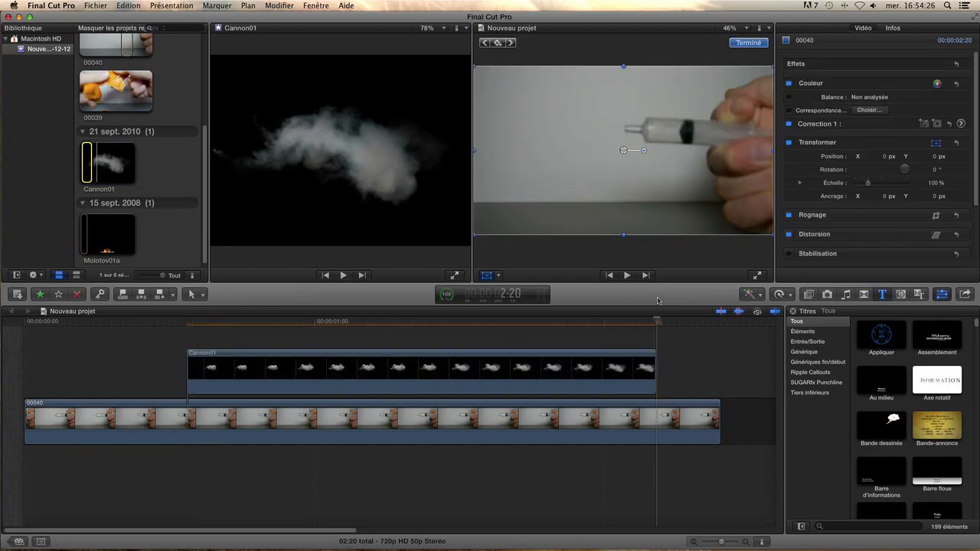
# Return to the start of the connected Cannon01 clip and set its blend mode to Ajouter
pyautogui.click(184, 348)
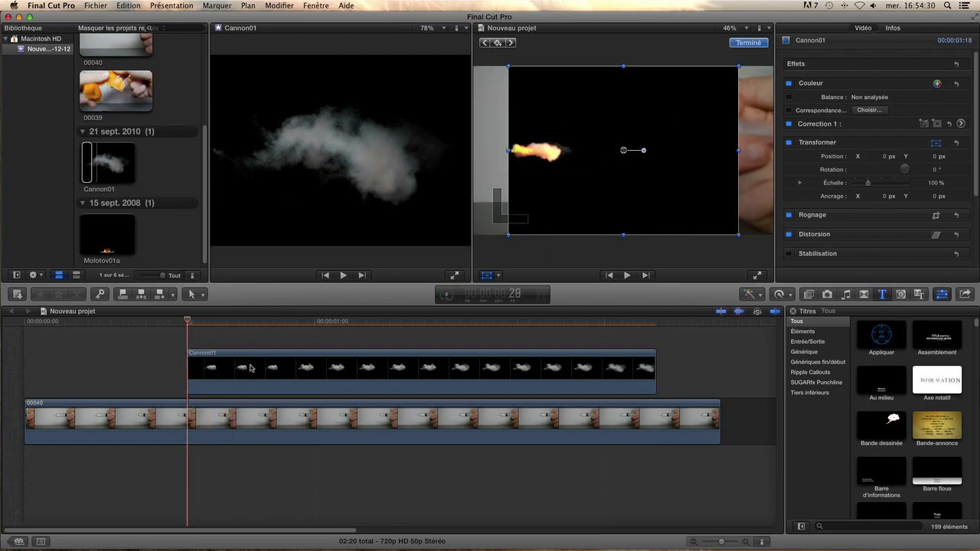
pyautogui.press('b')
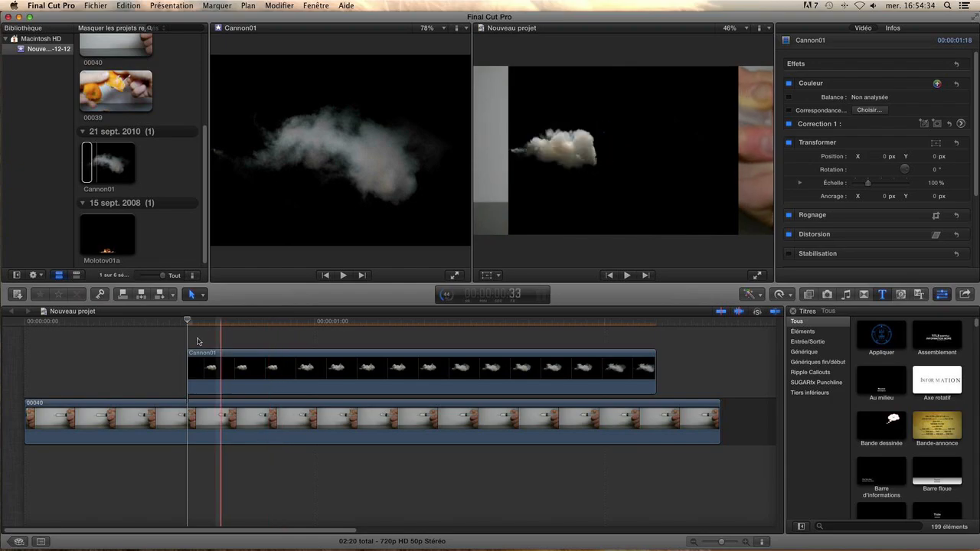
pyautogui.press('a')
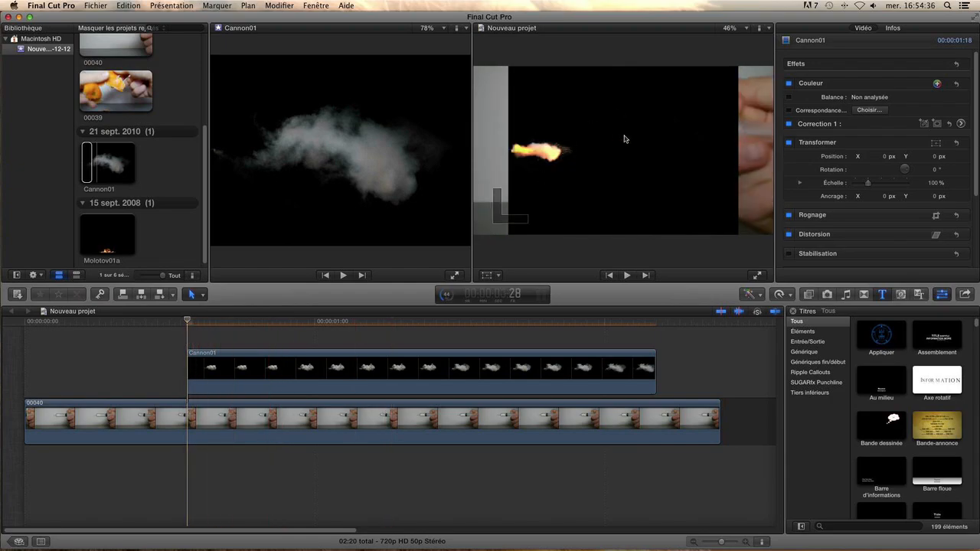
pyautogui.scroll(-5, 833, 245)
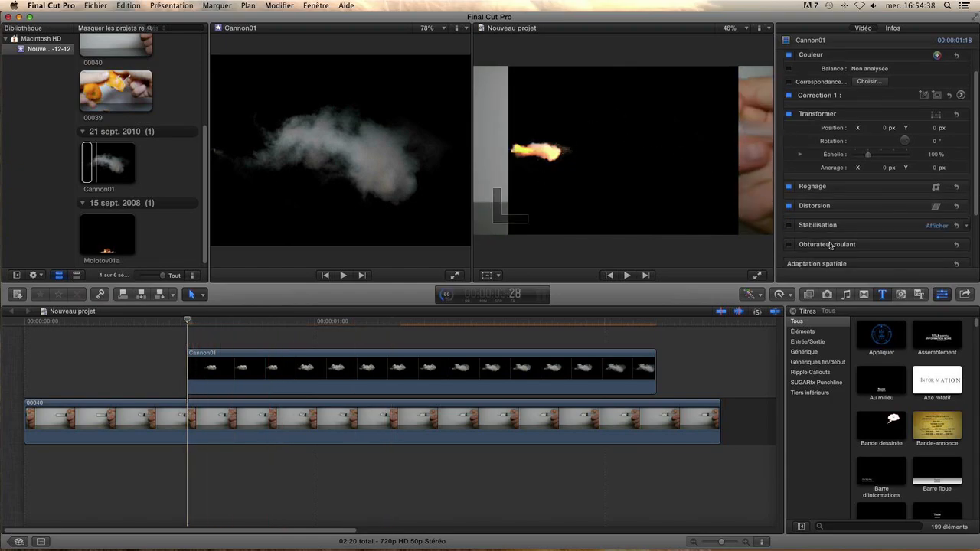
pyautogui.scroll(-3, 833, 245)
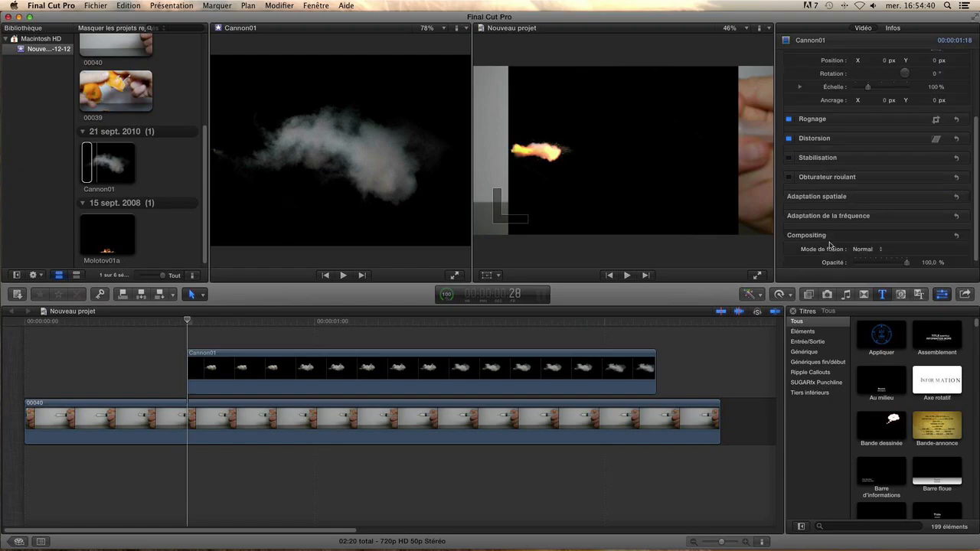
pyautogui.click(880, 243)
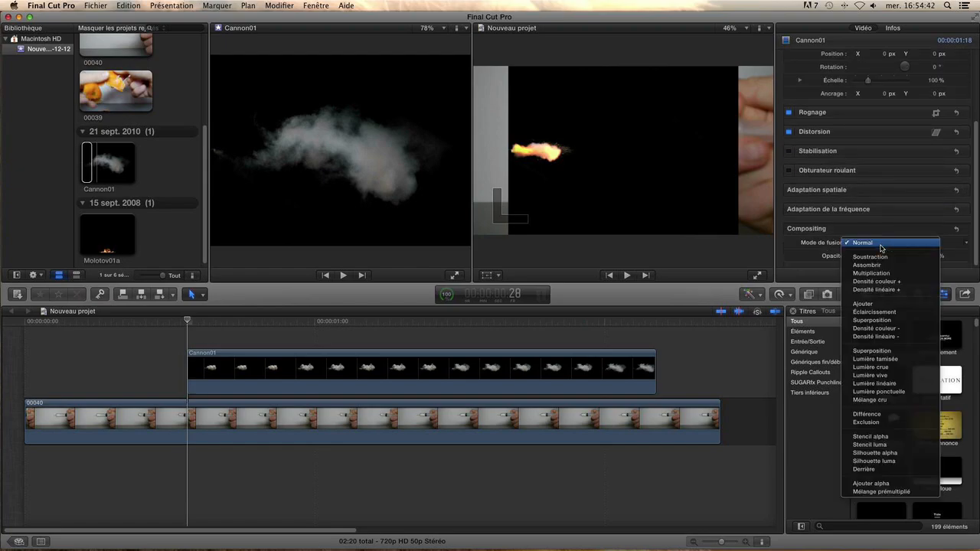
pyautogui.click(881, 304)
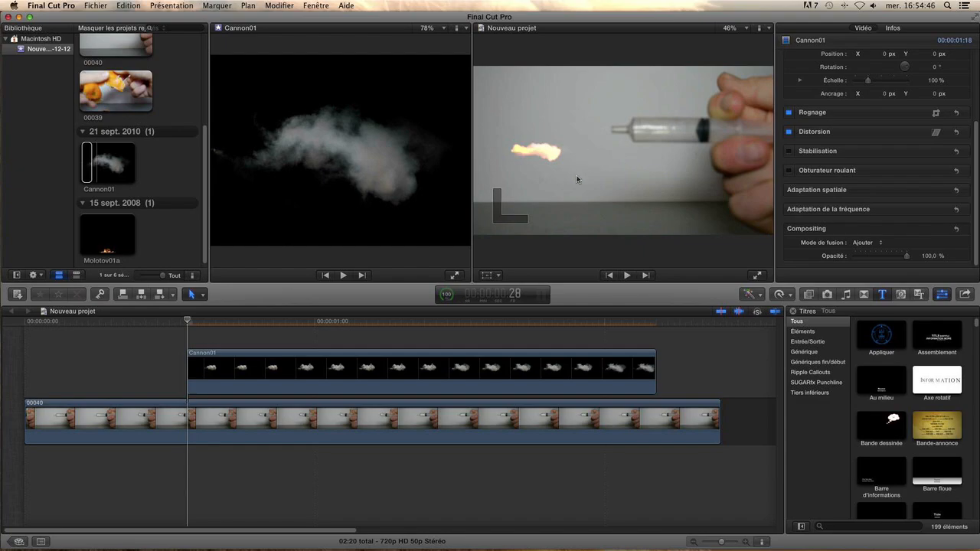
# Flip Cannon01 horizontally at about 81% scale and move it to about X -436.1, Y 90.4 px so the flame meets the syringe tip
pyautogui.click(487, 276)
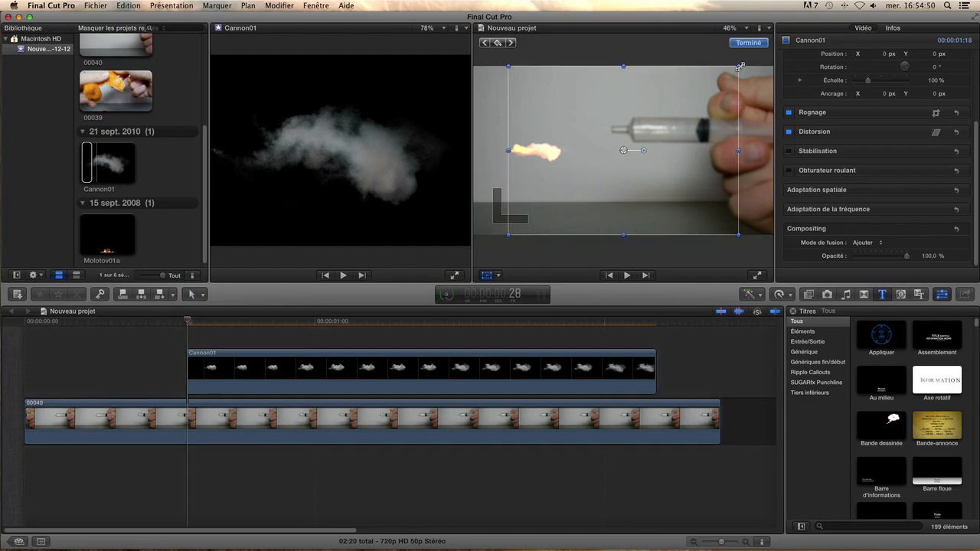
pyautogui.moveTo(739, 67); pyautogui.dragTo(530, 120)
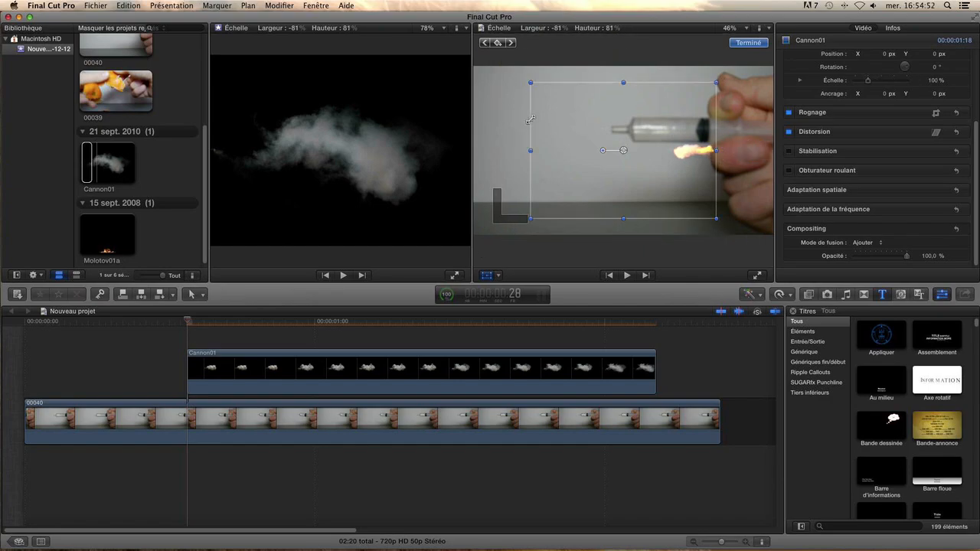
pyautogui.moveTo(588, 136); pyautogui.dragTo(490, 115)
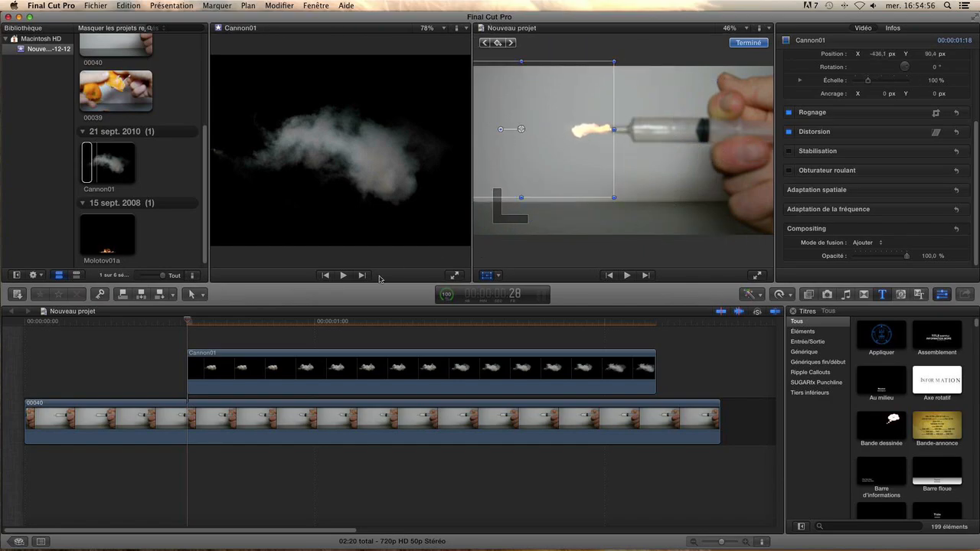
# Compare neighbouring frames, nudge Cannon01 to about X -447.4, Y 88.2 px at frame 28 and add a Transform keyframe there
pyautogui.press('Right')
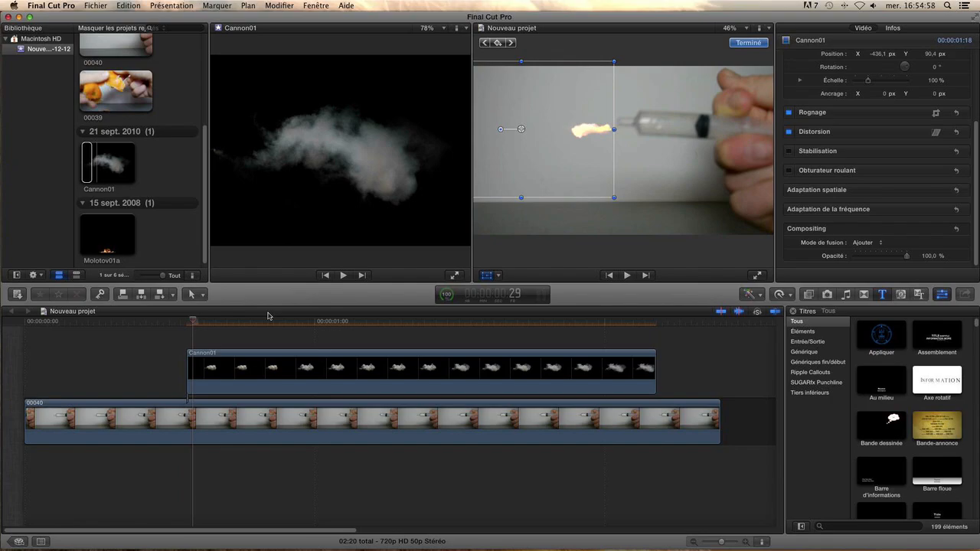
pyautogui.press('Left')
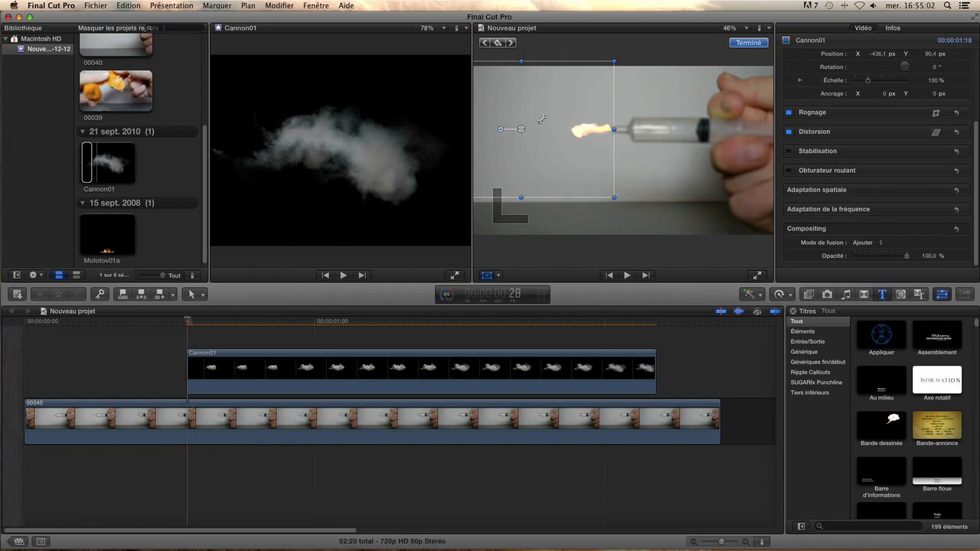
pyautogui.moveTo(542, 119); pyautogui.dragTo(539, 119)
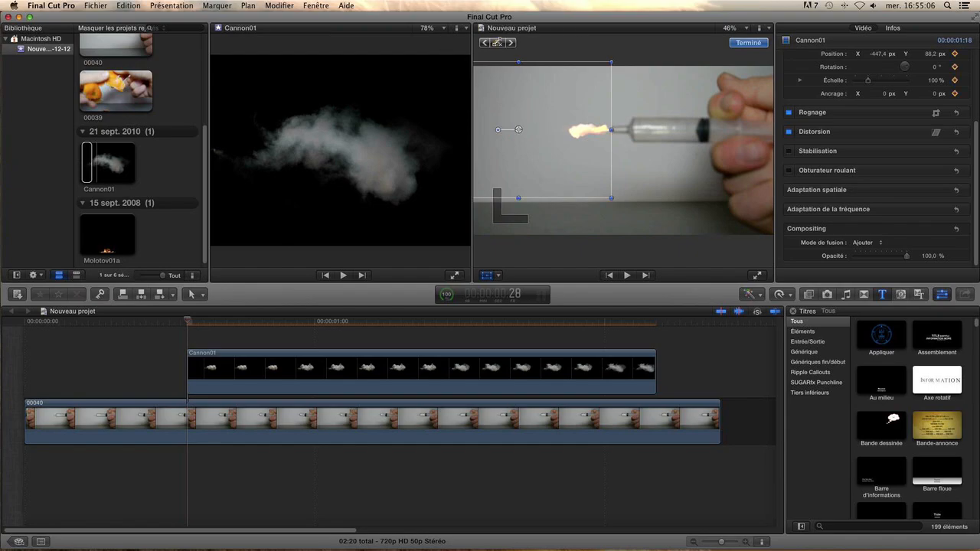
# Reposition Cannon01 frame by frame after frame 28 to follow the rising syringe tip, reaching about X -238.4, Y 311.2 px at frame 42
pyautogui.click(496, 43)
pyautogui.press('Right')
pyautogui.moveTo(564, 103); pyautogui.dragTo(643, 53)
pyautogui.press('Right')
pyautogui.press('Right')
pyautogui.press('Right')
pyautogui.press('Right')
pyautogui.press('Right')
pyautogui.press('Right')
pyautogui.press('Right')
pyautogui.press('Right')
pyautogui.press('Right')
pyautogui.press('Right')
pyautogui.press('Right')
pyautogui.press('Right')
pyautogui.press('Right')
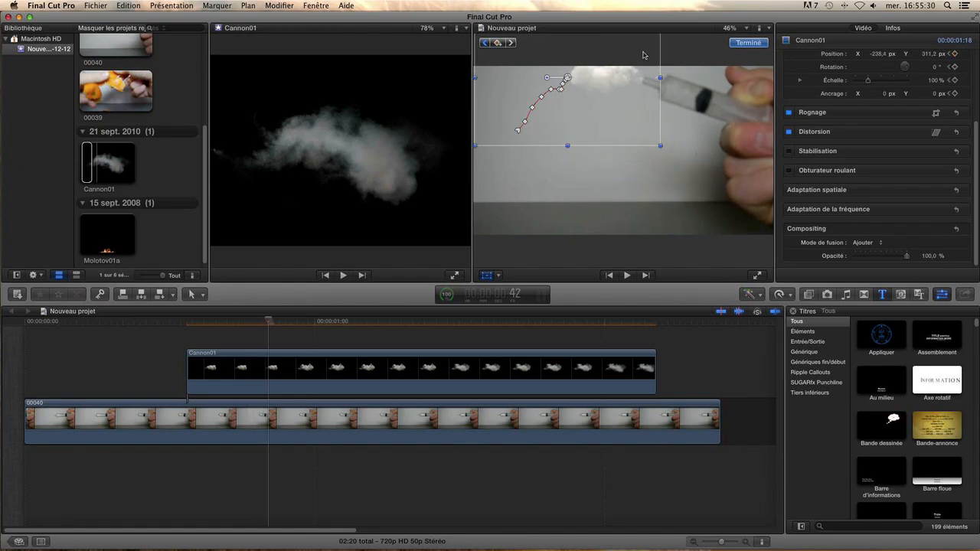
# Continue keyframing Cannon01's position from frame 42 to 1:24 along the lowering syringe tip, ending at about X -279.5, Y 85.1 px
pyautogui.press('Right')
pyautogui.press('Right')
pyautogui.moveTo(640, 60); pyautogui.dragTo(636, 122)
pyautogui.press('Right')
pyautogui.press('Right')
pyautogui.press('Right')
pyautogui.press('Right')
pyautogui.press('Right')
pyautogui.press('Right')
pyautogui.press('Right')
pyautogui.press('Right')
pyautogui.press('Right')
pyautogui.press('Right')
pyautogui.press('Right')
pyautogui.press('Right')
pyautogui.press('Right')
pyautogui.press('Right')
pyautogui.press('Right')
pyautogui.press('Right')
pyautogui.press('Right')
pyautogui.press('Right')
pyautogui.press('Right')
pyautogui.press('Right')
pyautogui.press('Right')
pyautogui.press('Right')
pyautogui.press('Right')
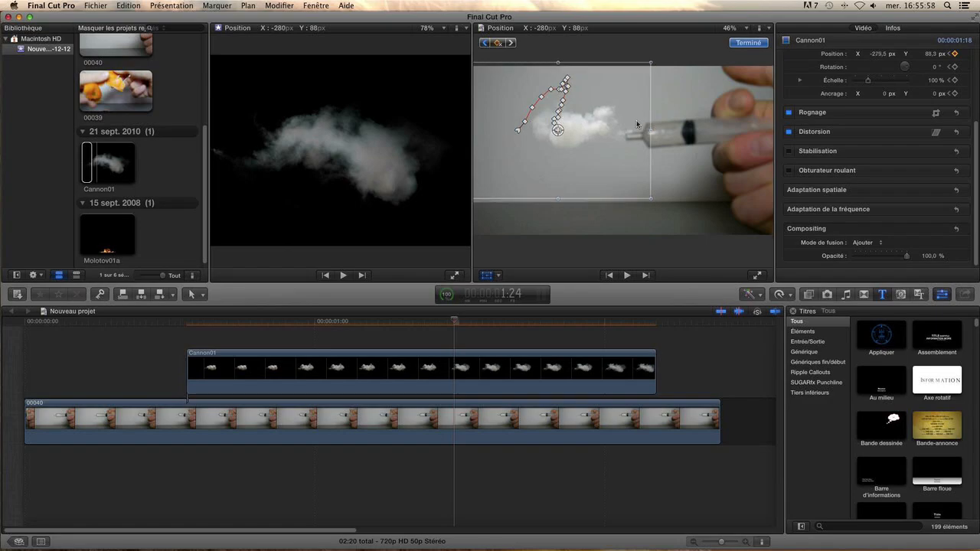
pyautogui.press('Right')
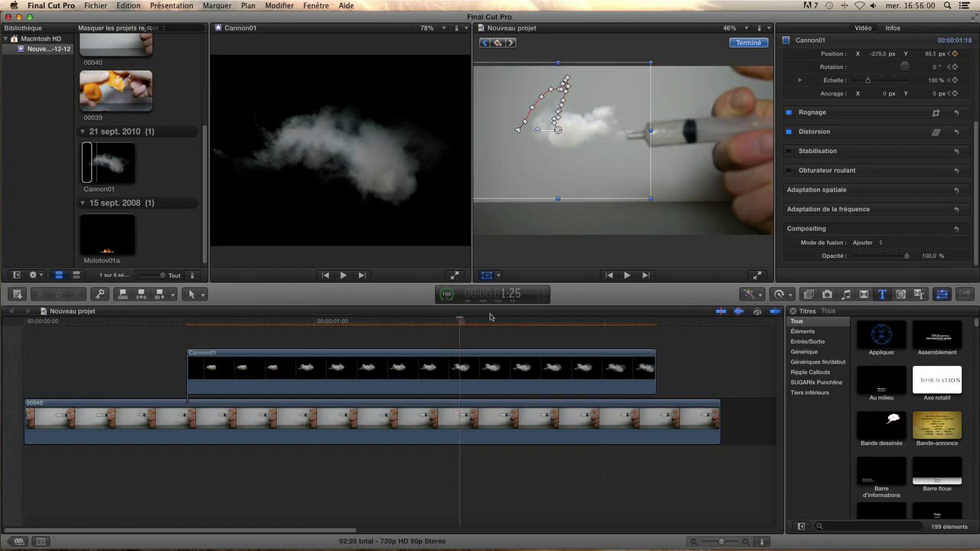
# Cut the connected Cannon01 clip at 1:25 and delete the part after the cut
pyautogui.press('r')
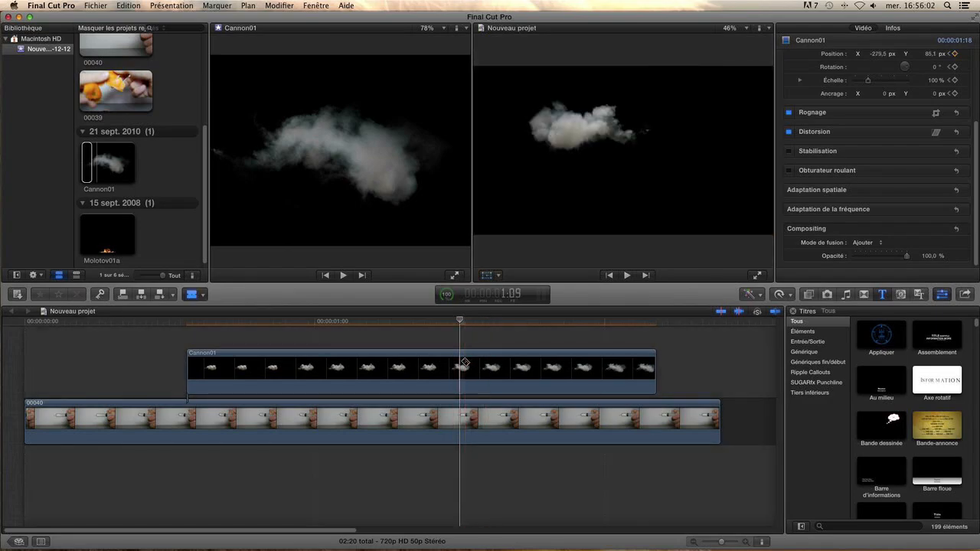
pyautogui.click(465, 362)
pyautogui.press('a')
pyautogui.click(499, 370)
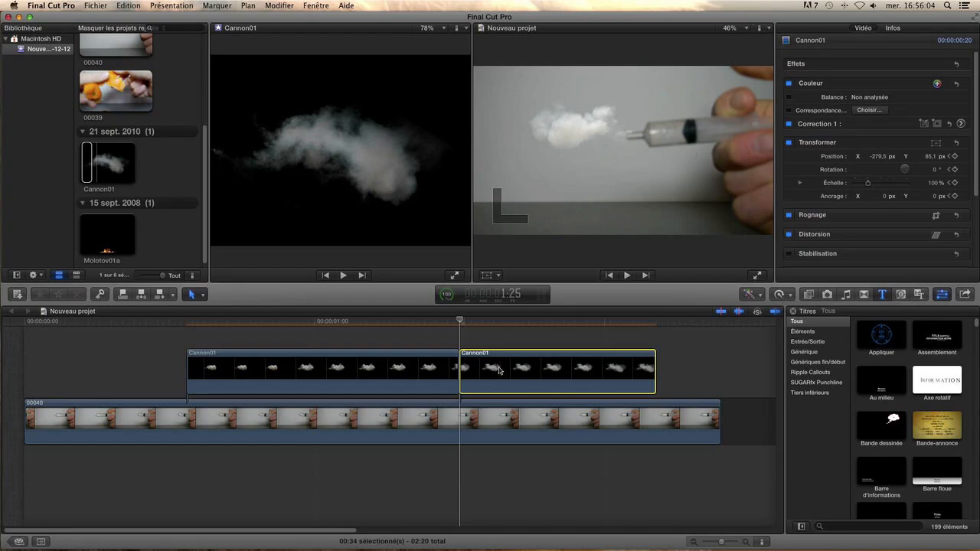
pyautogui.press('Delete')
# Play the composited shot from frame 28 to check that the smoke follows the syringe tip
pyautogui.click(185, 350)
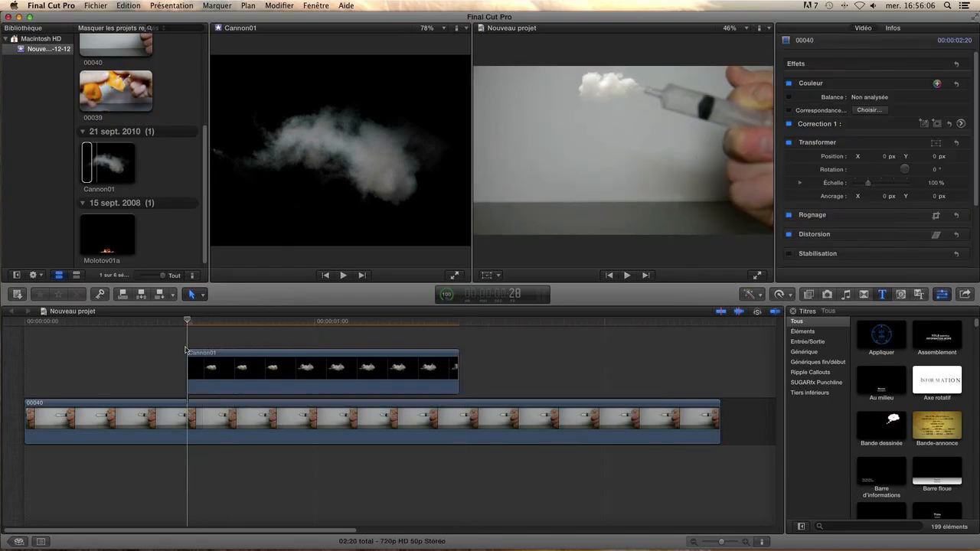
pyautogui.press('space')
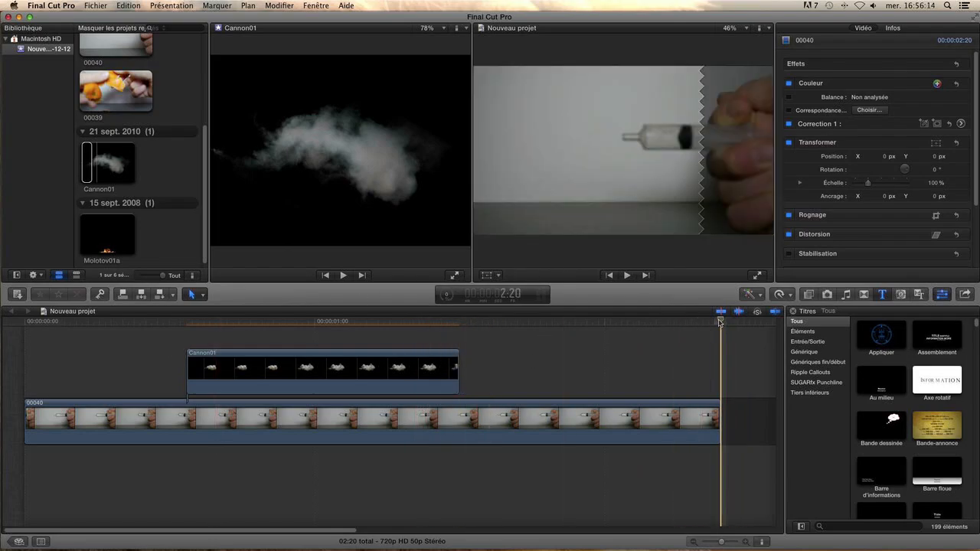
pyautogui.click(490, 350)
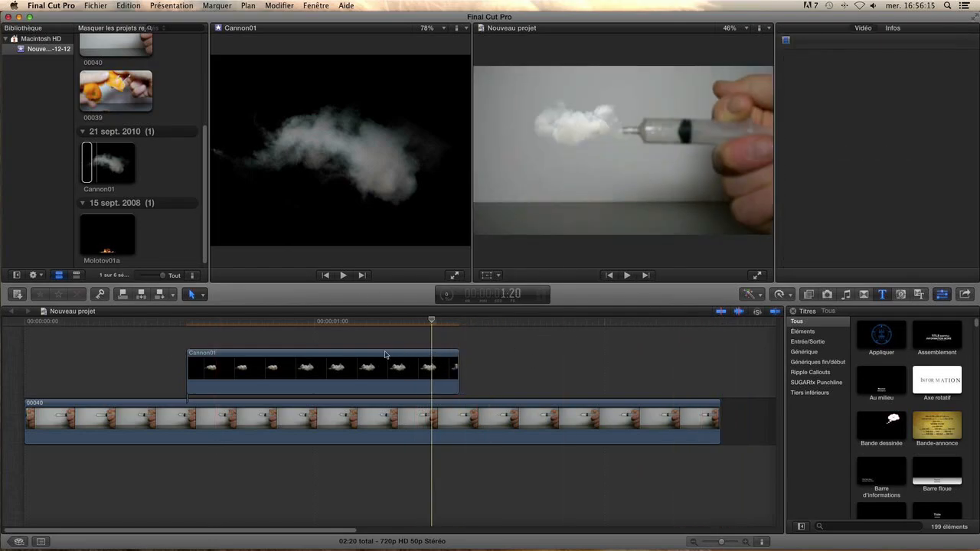
# Select a short range around the shot in sound-efect:gun9mm and connect it below clip 00040 at frame 28
pyautogui.click(181, 359)
pyautogui.click(186, 358)
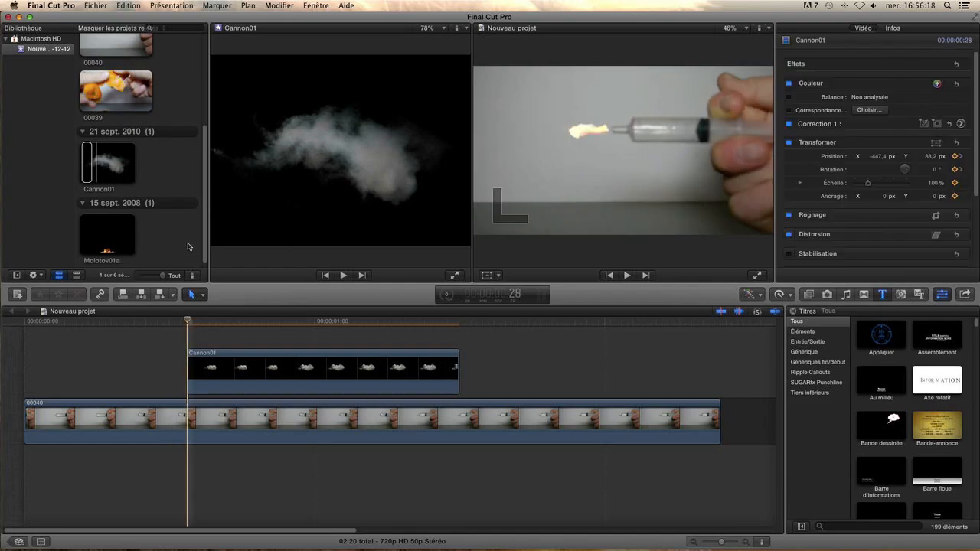
pyautogui.scroll(5, 188, 247)
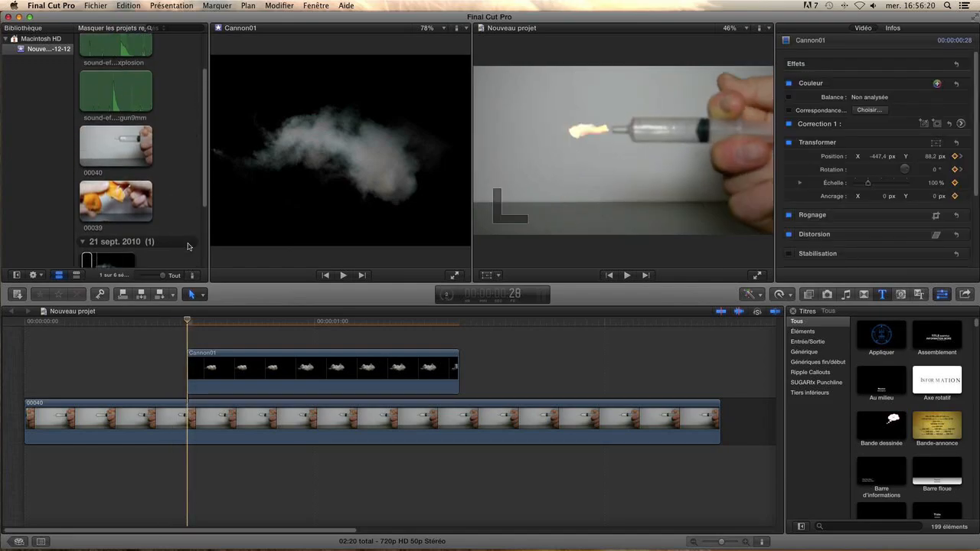
pyautogui.click(116, 92)
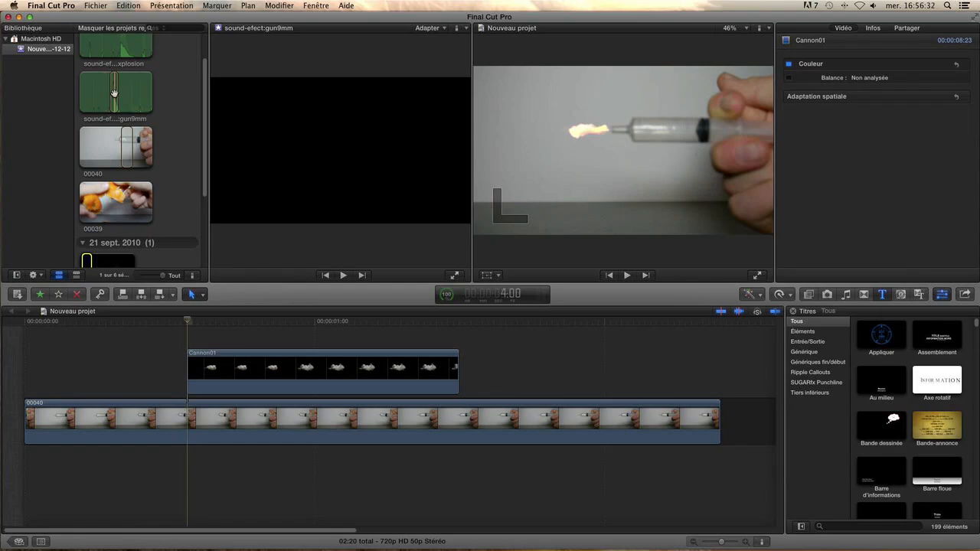
pyautogui.moveTo(160, 348); pyautogui.dragTo(189, 462)
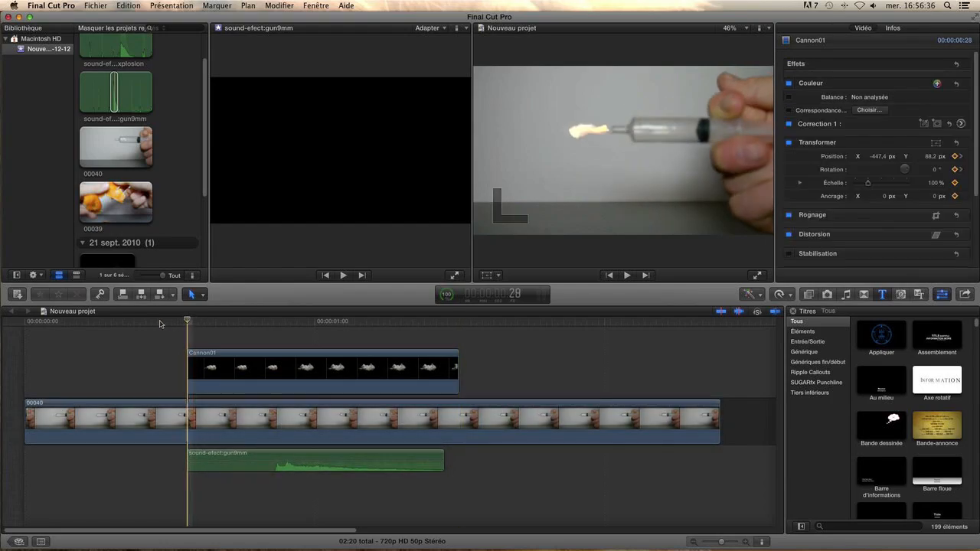
# Play the sequence from about frame 20 to check the gunshot sound against the flame
pyautogui.moveTo(188, 321); pyautogui.dragTo(143, 323)
pyautogui.press('space')
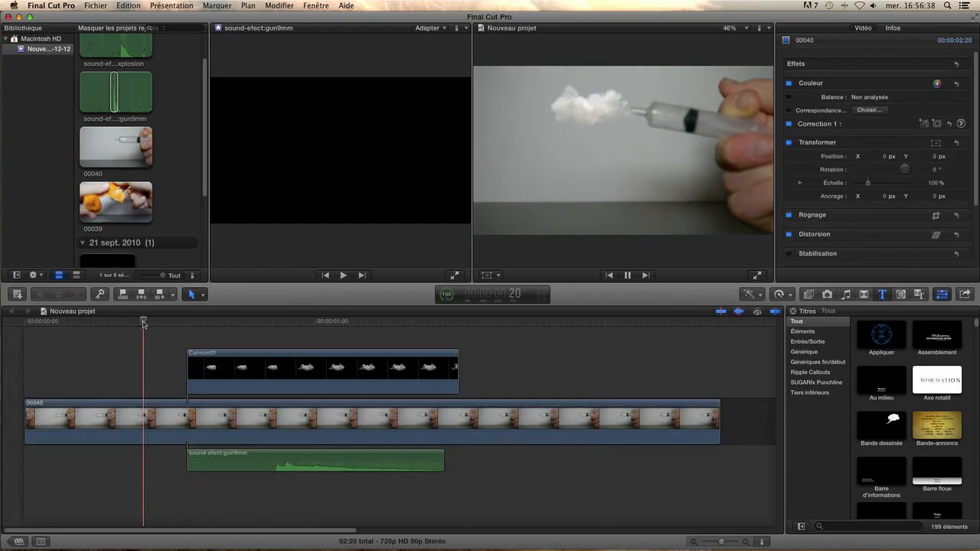
pyautogui.press('space')
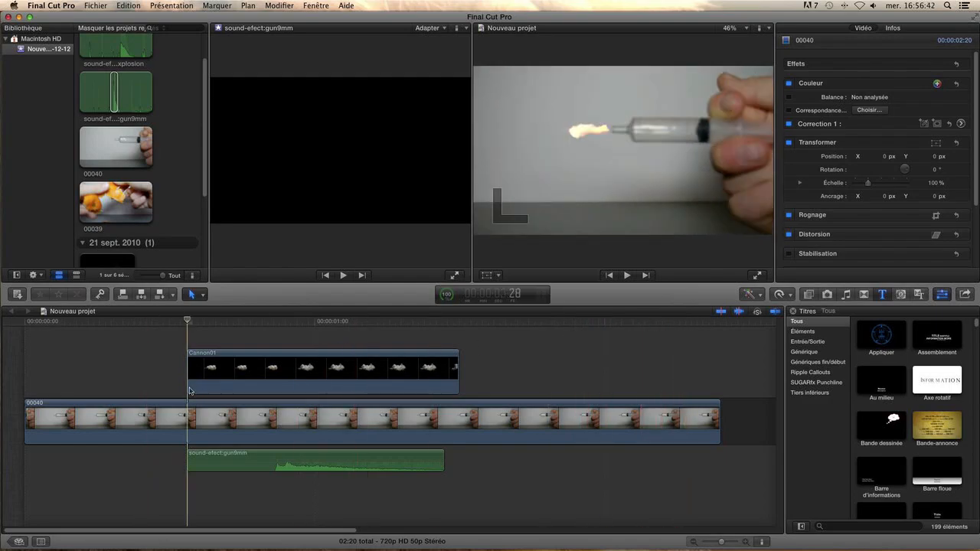
pyautogui.click(141, 390)
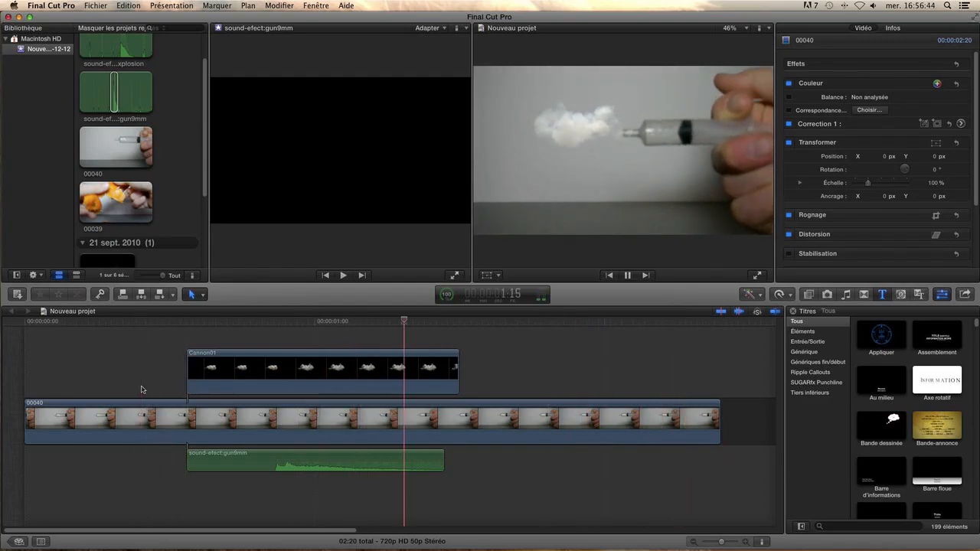
pyautogui.press('space')
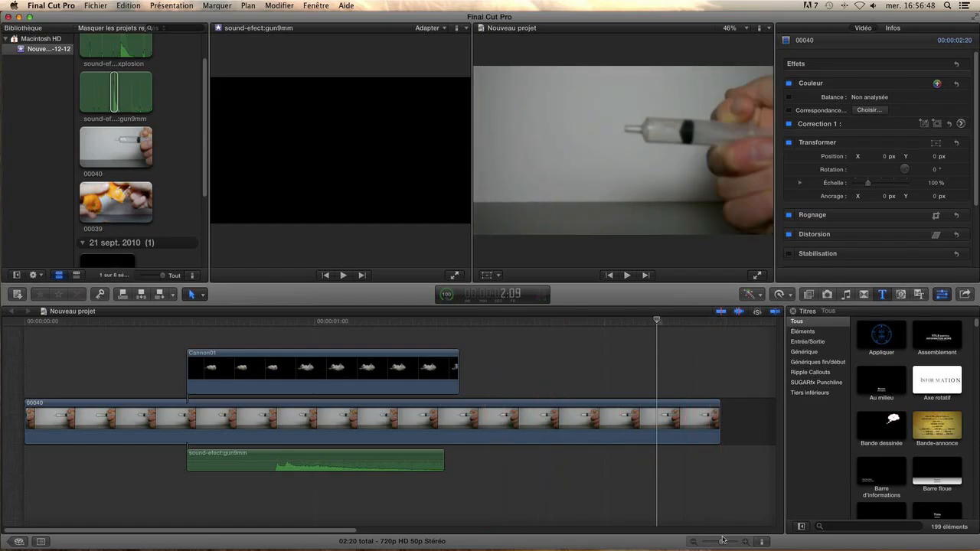
# Select Cannon01, 00040 and the gun sound in the timeline and delete them all
pyautogui.moveTo(752, 490); pyautogui.dragTo(114, 365)
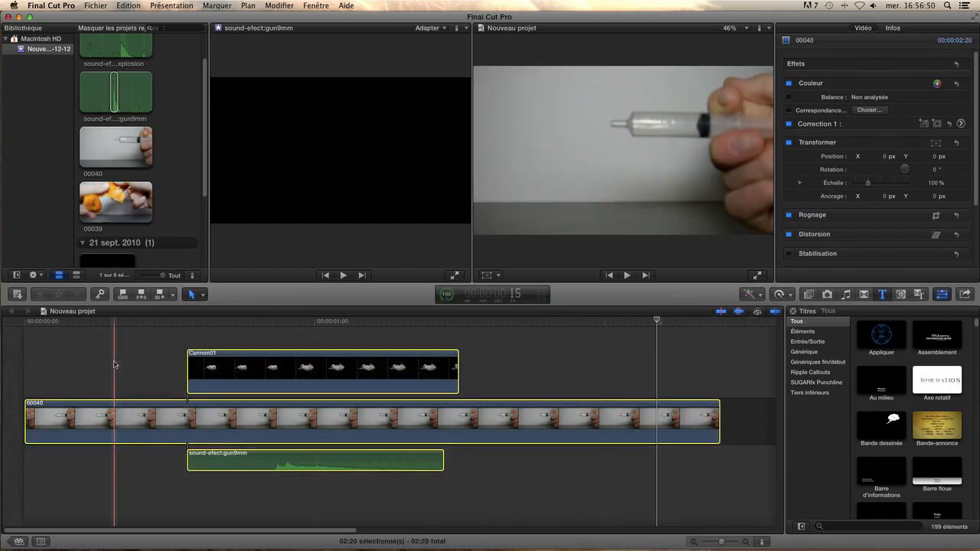
pyautogui.press('Delete')
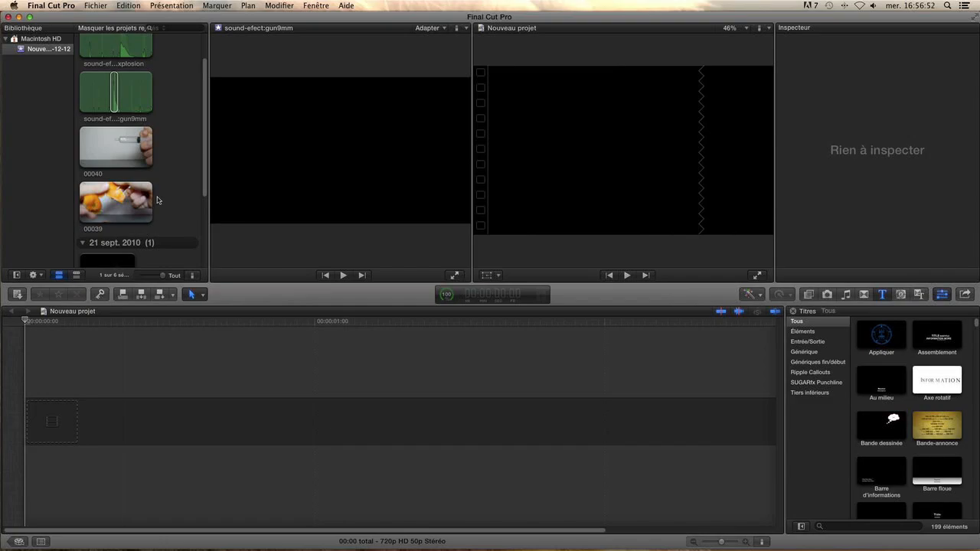
# Preview clip 00039 with the orange and add the whole clip to the empty timeline
pyautogui.click(104, 203)
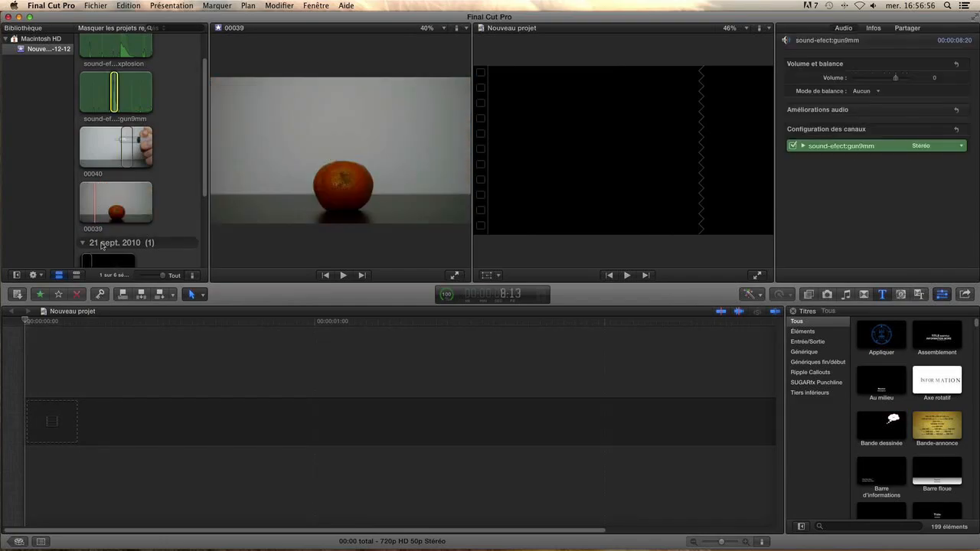
pyautogui.scroll(-1, 102, 245)
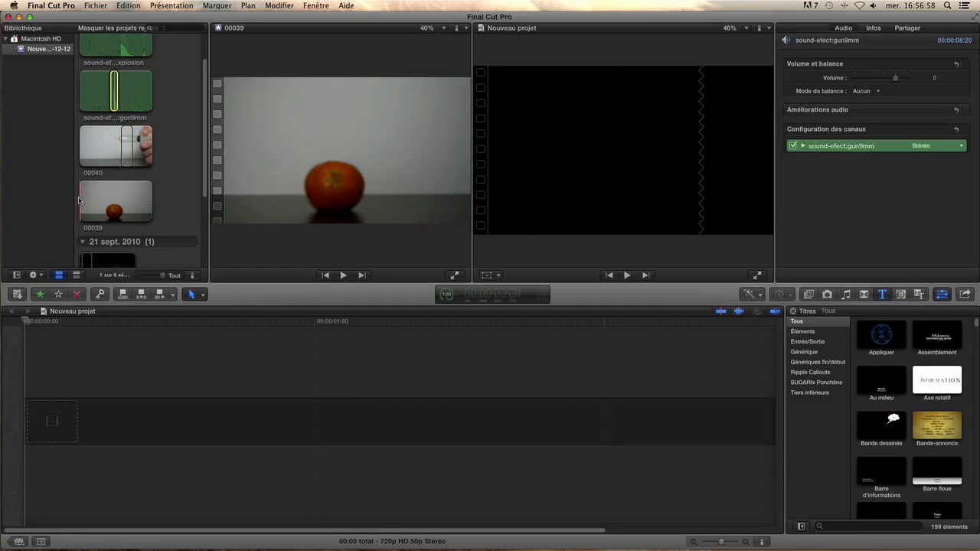
pyautogui.press('space')
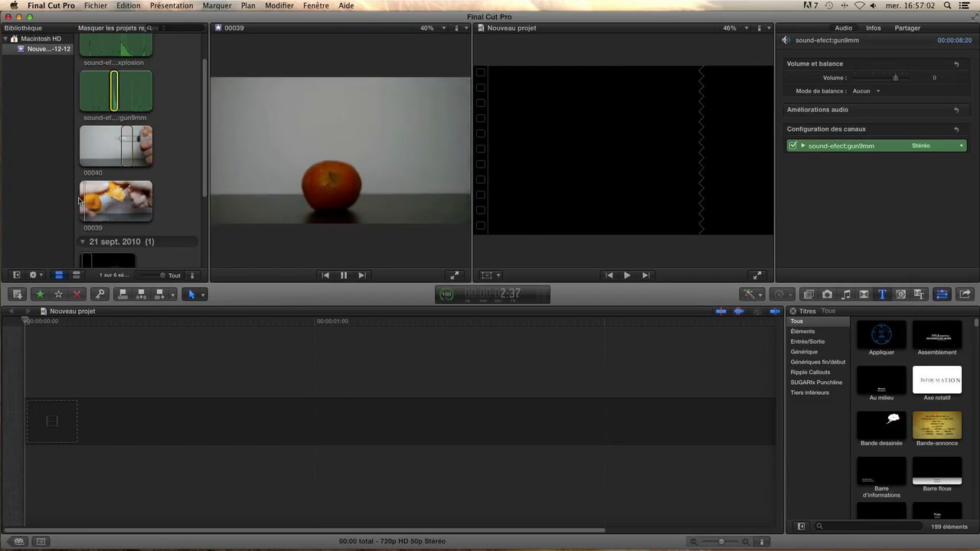
pyautogui.click(104, 201)
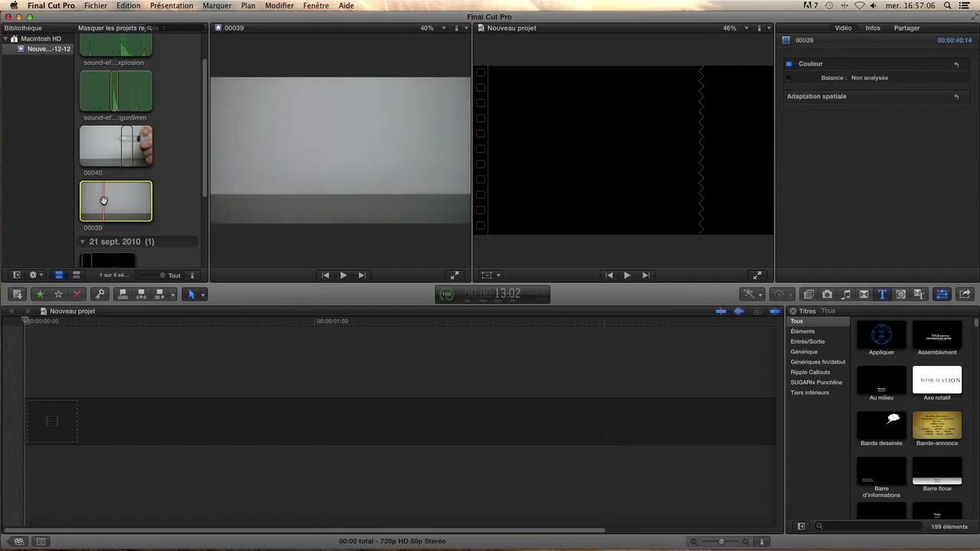
pyautogui.moveTo(107, 201); pyautogui.dragTo(108, 431)
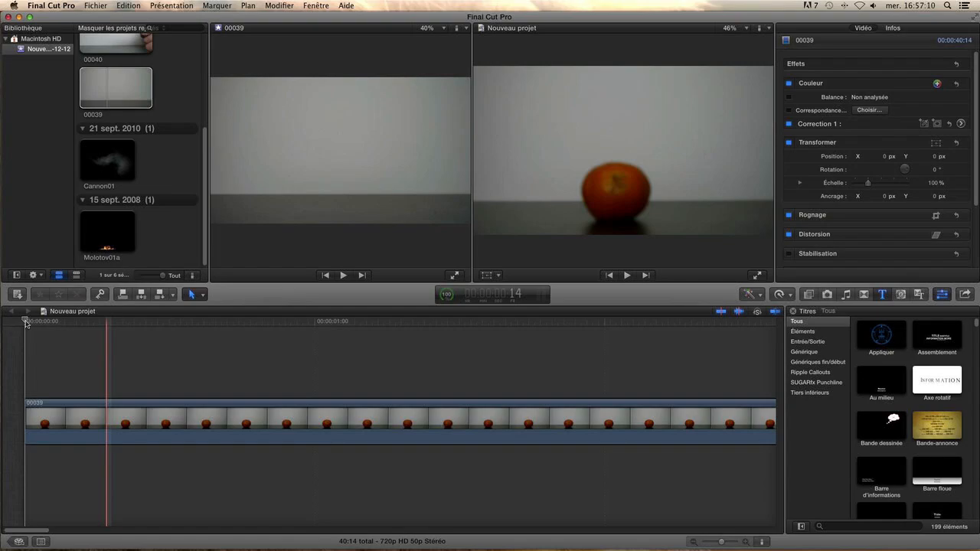
# Find the frame at 10:48 before the hand enters clip 00039, cut there and delete the opening part
pyautogui.click(67, 322)
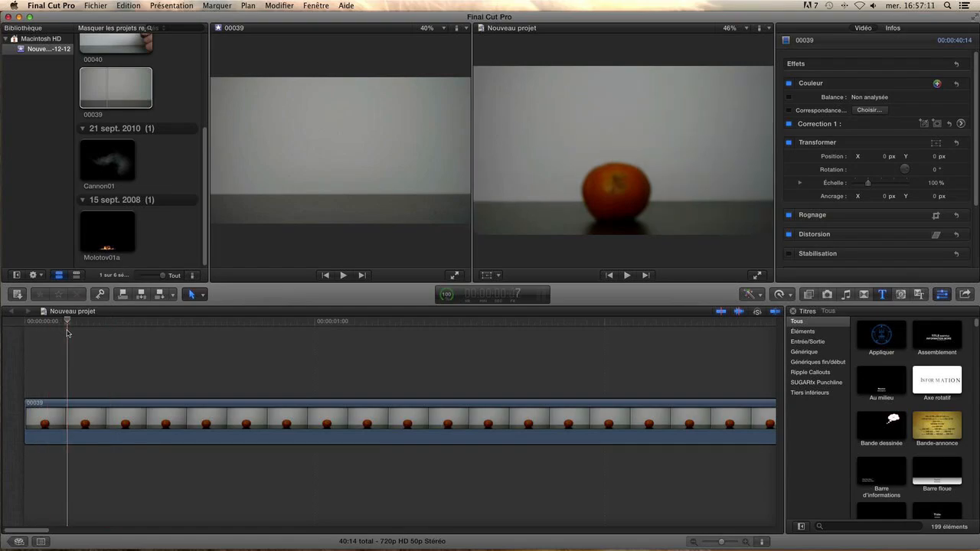
pyautogui.click(711, 540)
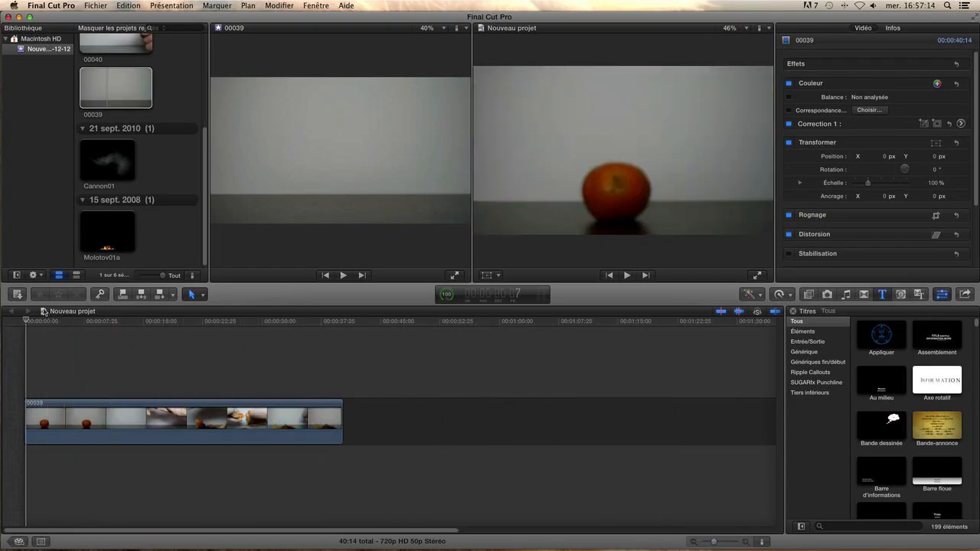
pyautogui.moveTo(27, 321); pyautogui.dragTo(115, 350)
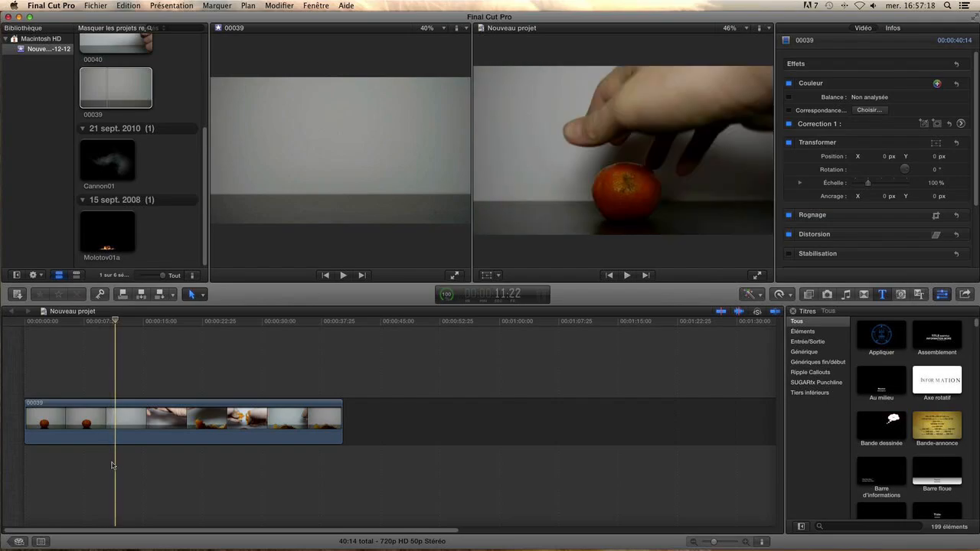
pyautogui.press('Left')
pyautogui.press('Left')
pyautogui.press('Left')
pyautogui.press('Left')
pyautogui.press('Left')
pyautogui.press('Left')
pyautogui.press('Left')
pyautogui.press('Left')
pyautogui.press('Left')
pyautogui.press('Left')
pyautogui.press('Left')
pyautogui.press('Left')
pyautogui.press('Left')
pyautogui.press('Left')
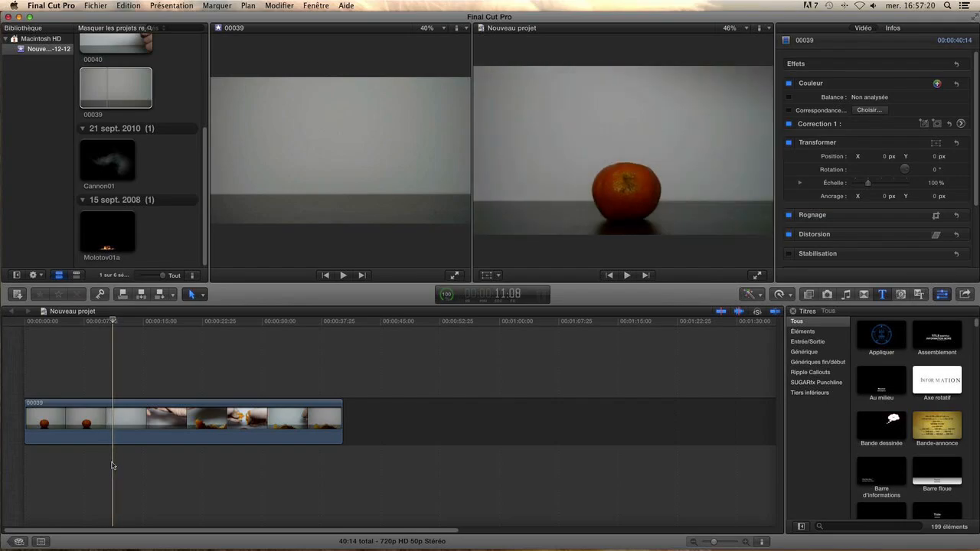
pyautogui.press('Left')
pyautogui.press('Left')
pyautogui.press('Left')
pyautogui.press('Left')
pyautogui.press('Left')
pyautogui.press('Left')
pyautogui.press('Left')
pyautogui.press('Left')
pyautogui.press('Left')
pyautogui.press('Left')
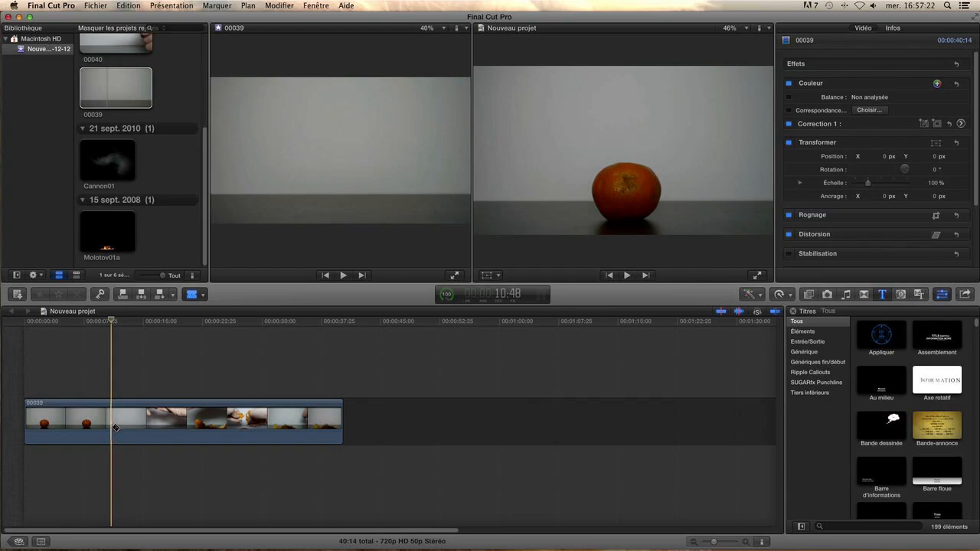
pyautogui.press('super+b')
pyautogui.press('a')
pyautogui.click(95, 419)
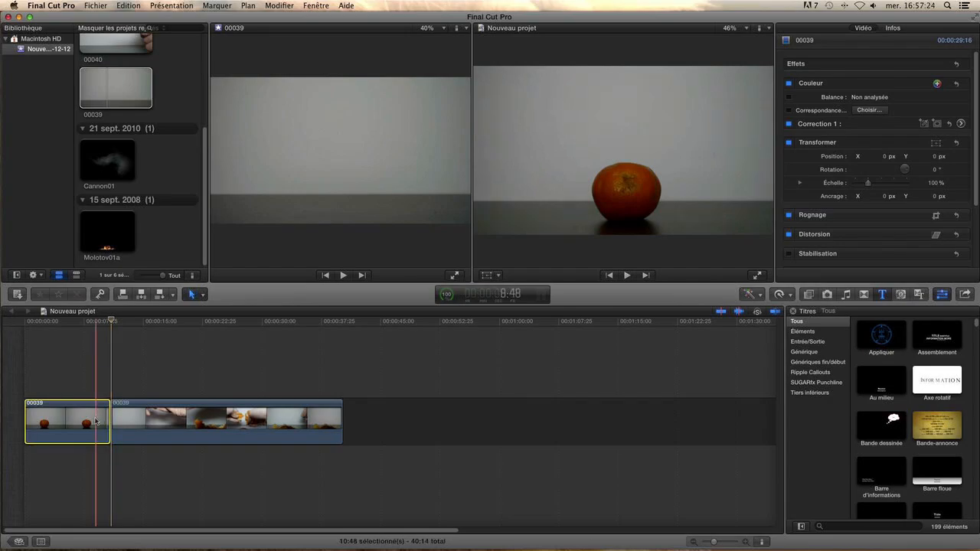
pyautogui.press('Delete')
# Play the shortened clip 00039 and return to its start
pyautogui.press('space')
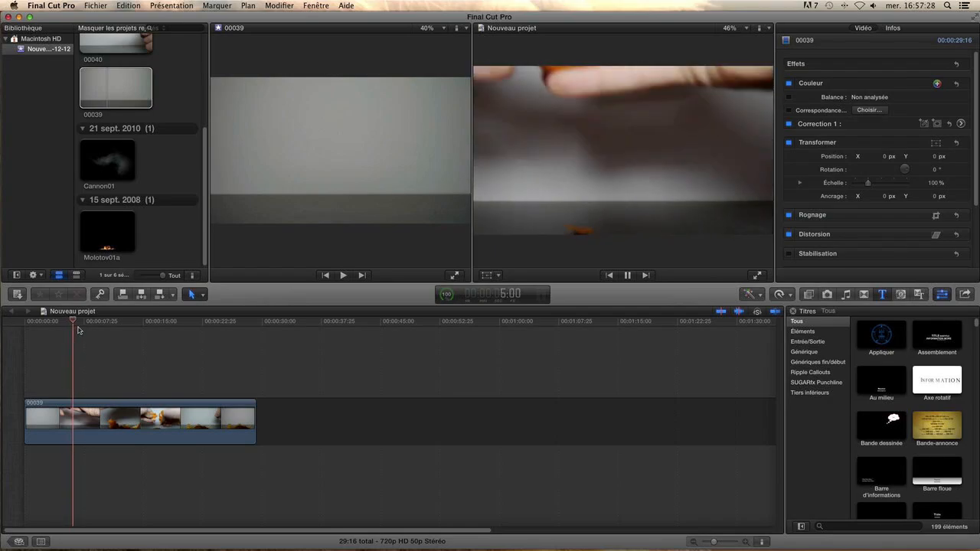
pyautogui.press('space')
pyautogui.click(31, 334)
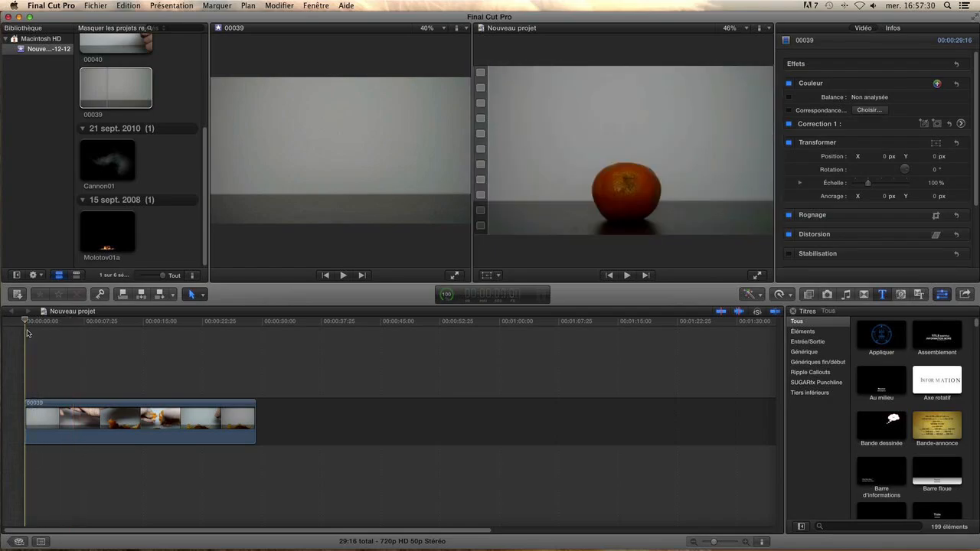
pyautogui.click(22, 334)
# Extend the start of clip 00039 back to a duration of 37:44 and play it from the beginning
pyautogui.moveTo(25, 417); pyautogui.dragTo(6, 417)
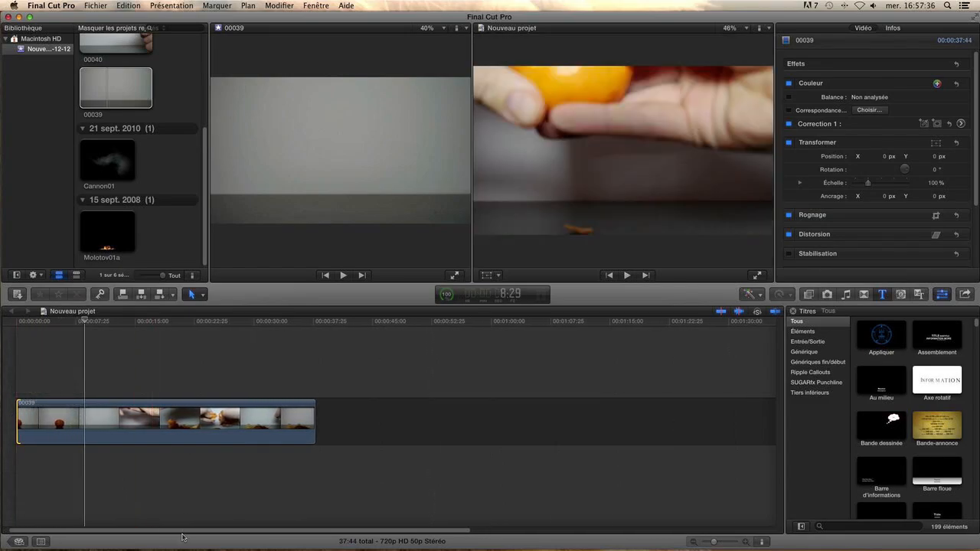
pyautogui.moveTo(188, 530); pyautogui.dragTo(141, 533)
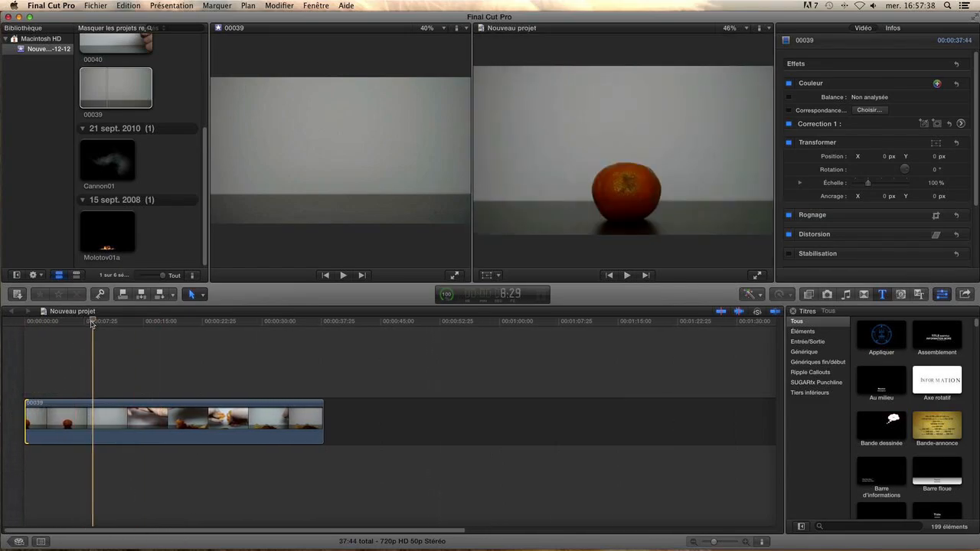
pyautogui.click(17, 329)
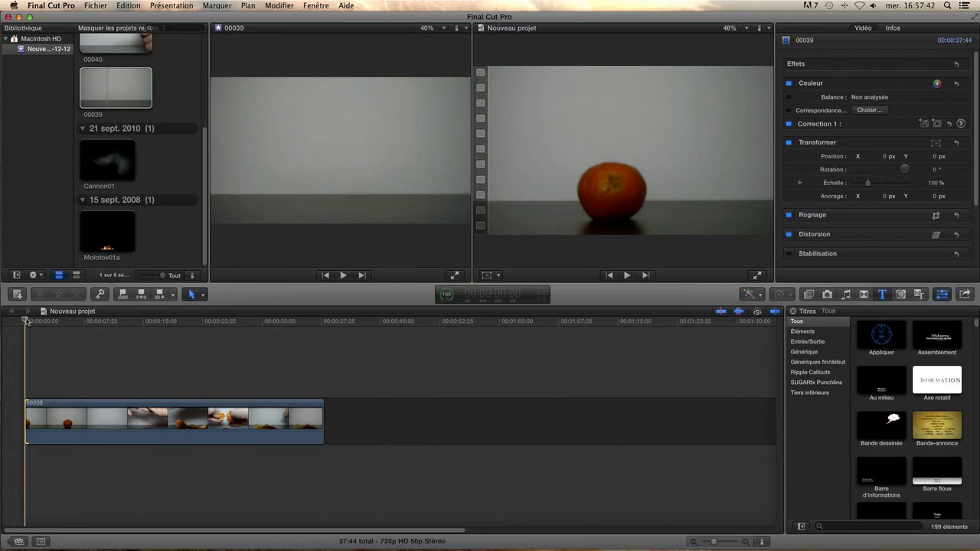
pyautogui.press('space')
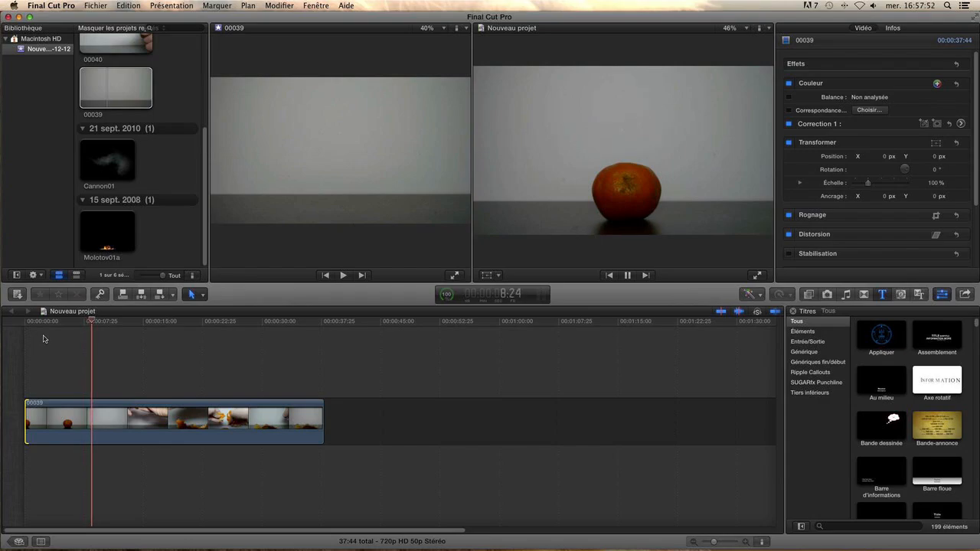
# Find the frame at 8:20 before the hand reaches the orange in clip 00039 and cut the clip there
pyautogui.press('space')
pyautogui.press('Left')
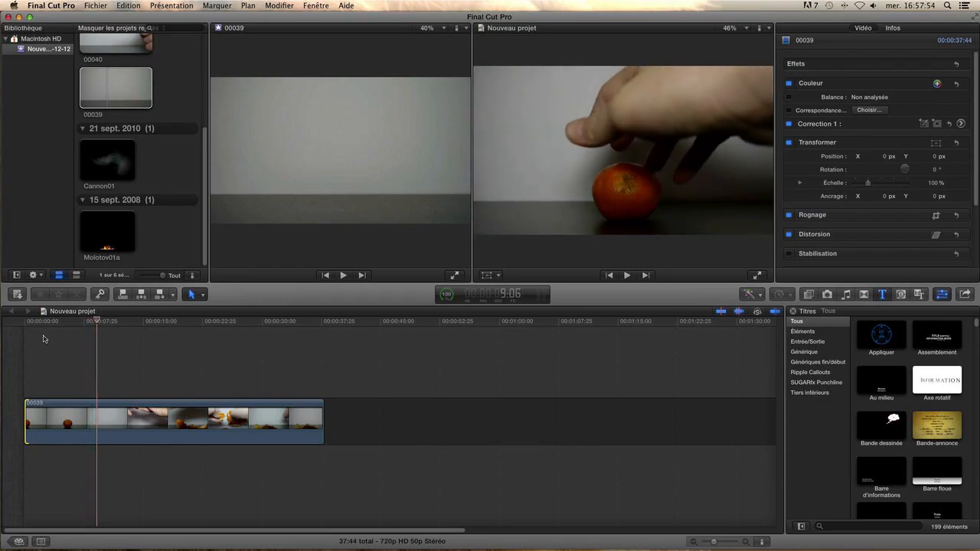
pyautogui.click(91, 322)
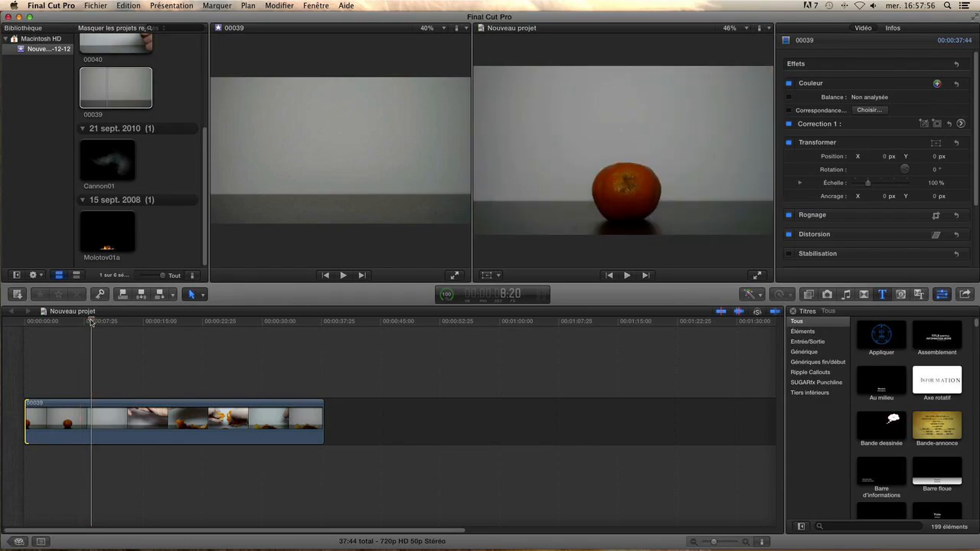
pyautogui.press('b')
# Cut clip 00039 at 31:37, after the hand leaves the peel, and delete the middle part with the hand
pyautogui.moveTo(93, 322); pyautogui.dragTo(276, 363)
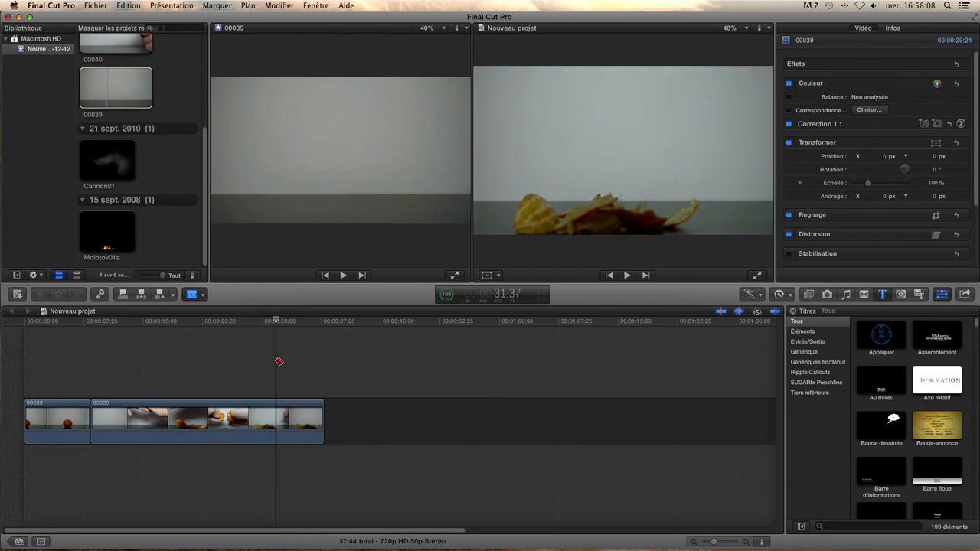
pyautogui.press('super+b')
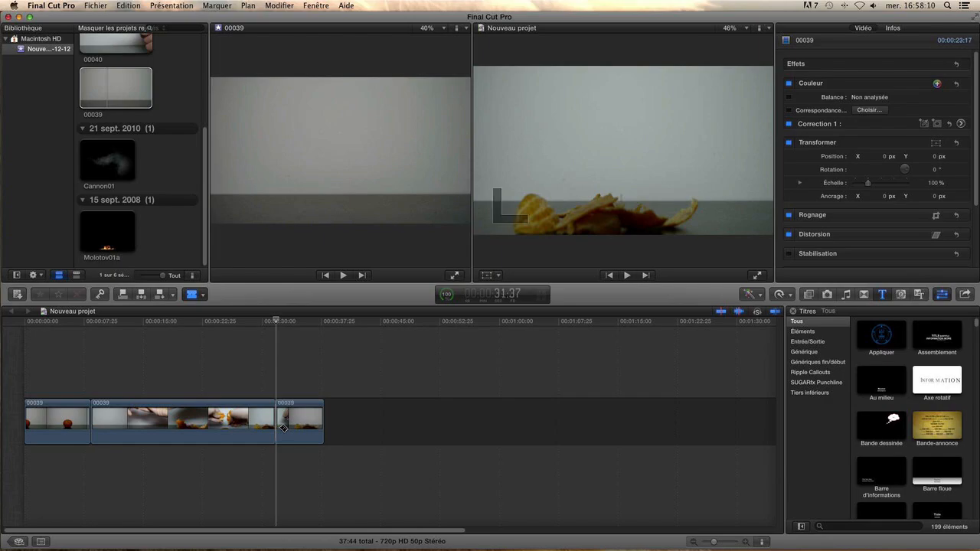
pyautogui.press('a')
pyautogui.click(228, 427)
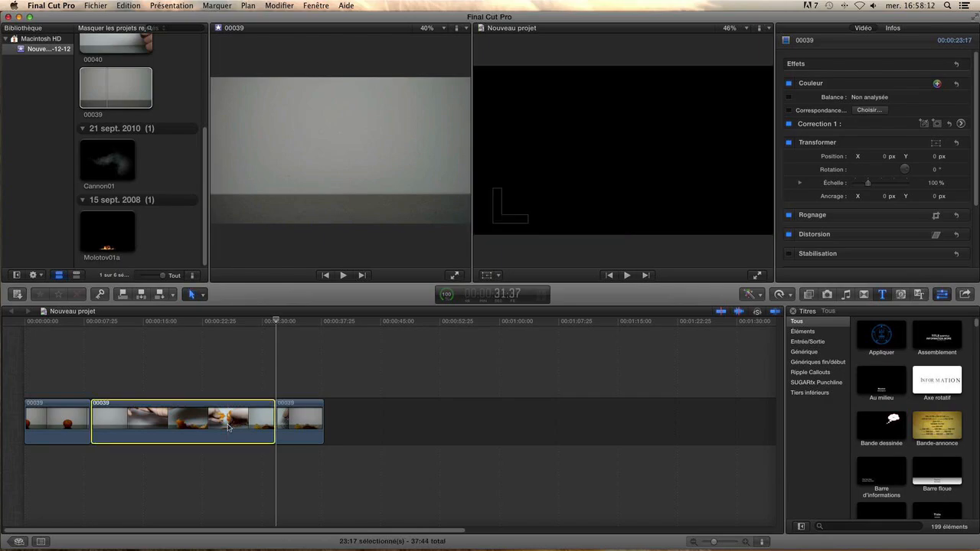
pyautogui.press('Delete')
# Play the cut from the whole orange to the peel, starting just before it at 7:24
pyautogui.click(91, 321)
pyautogui.click(85, 322)
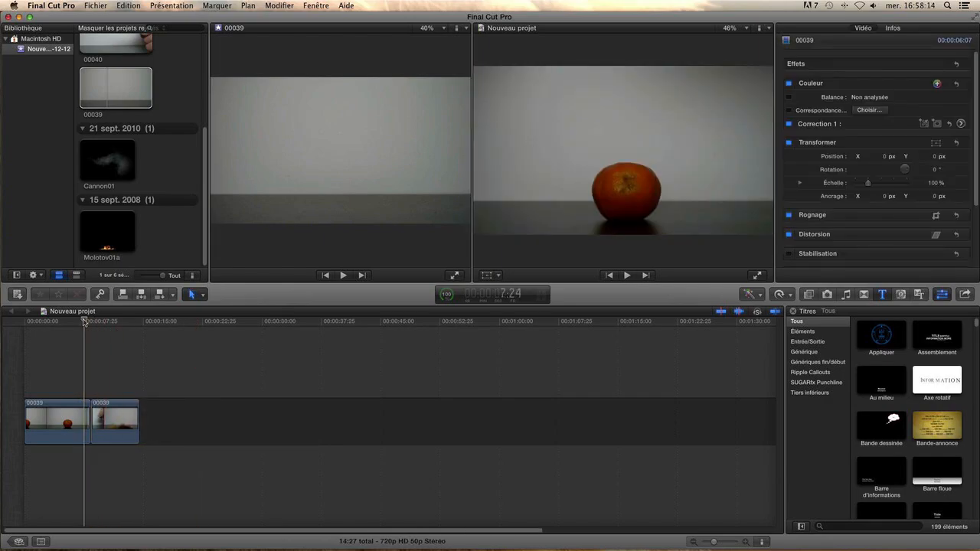
pyautogui.press('space')
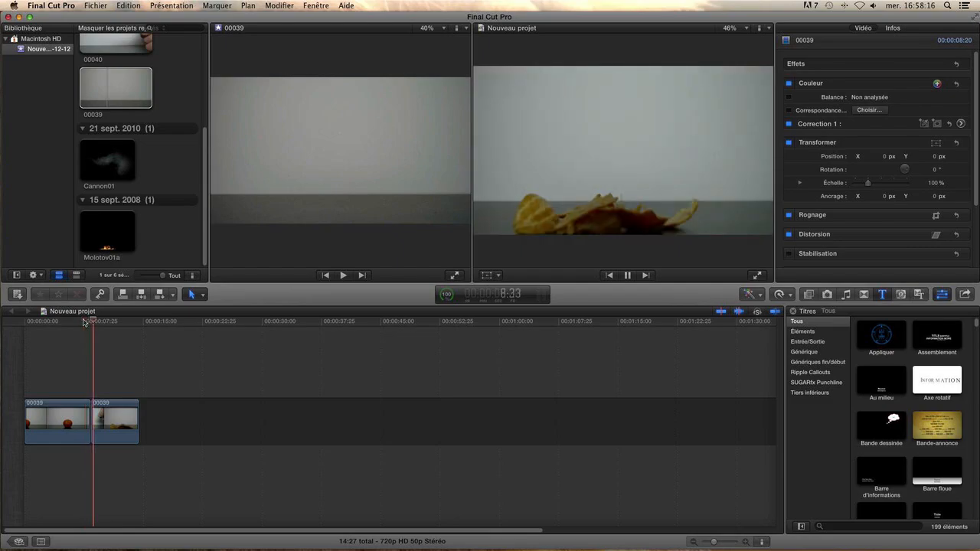
pyautogui.press('space')
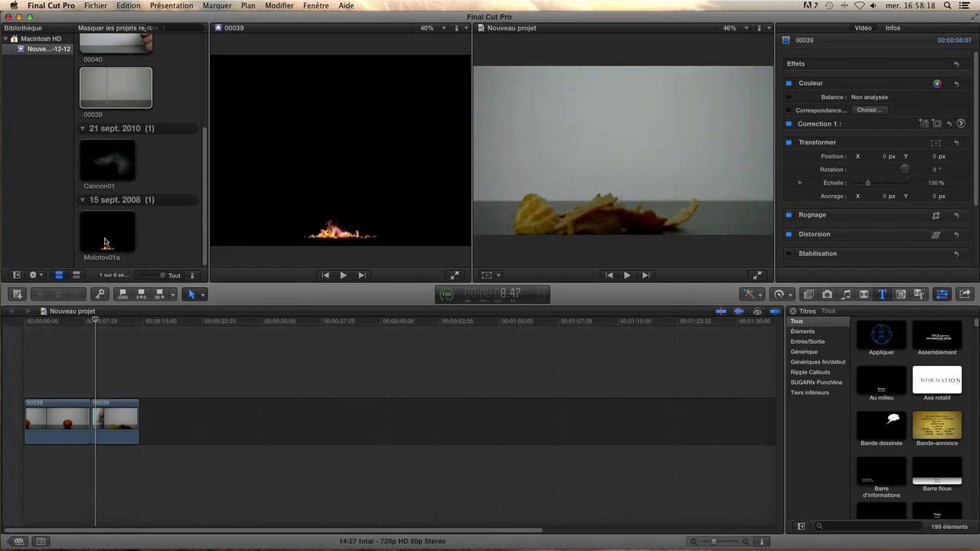
# Preview the Molotov01a explosion clip in the library from its start
pyautogui.hotkey('shift', 'f')
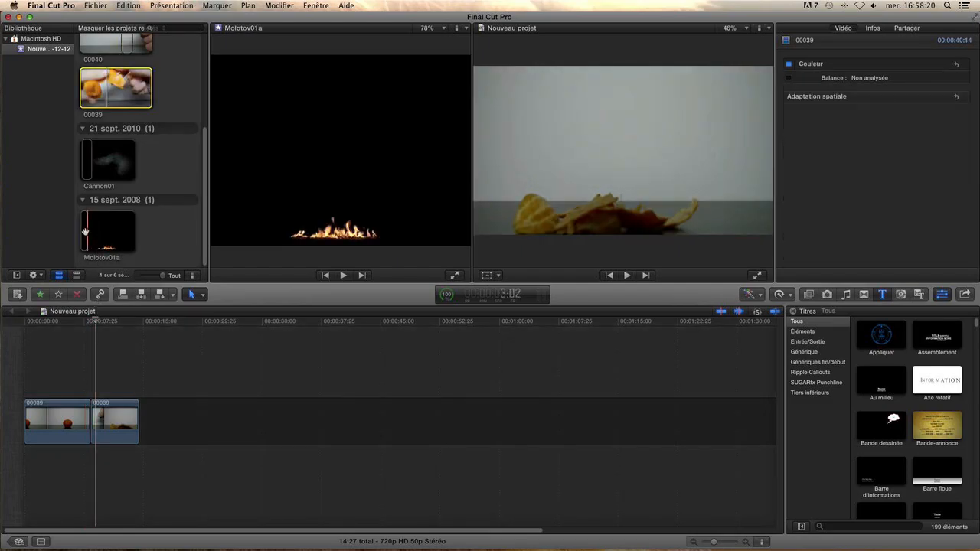
pyautogui.press('space')
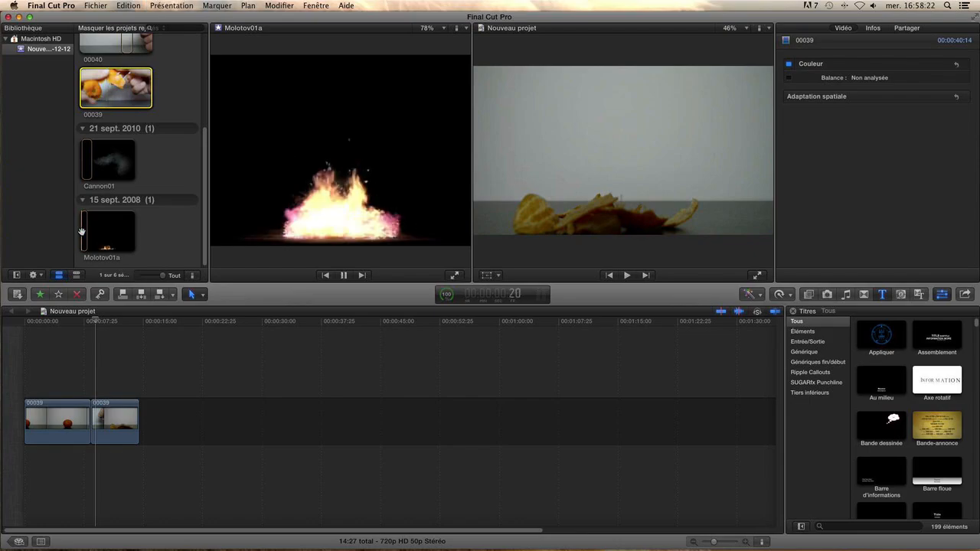
pyautogui.press('space')
pyautogui.press('space')
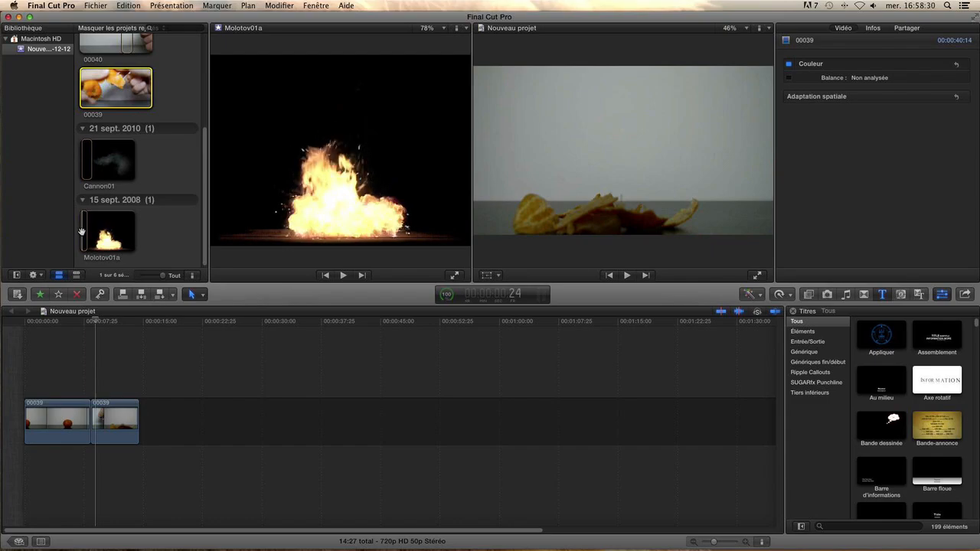
# Mark the opening explosion of Molotov01a as the range and connect it above the second part of clip 00039
pyautogui.click(82, 231)
pyautogui.press('space')
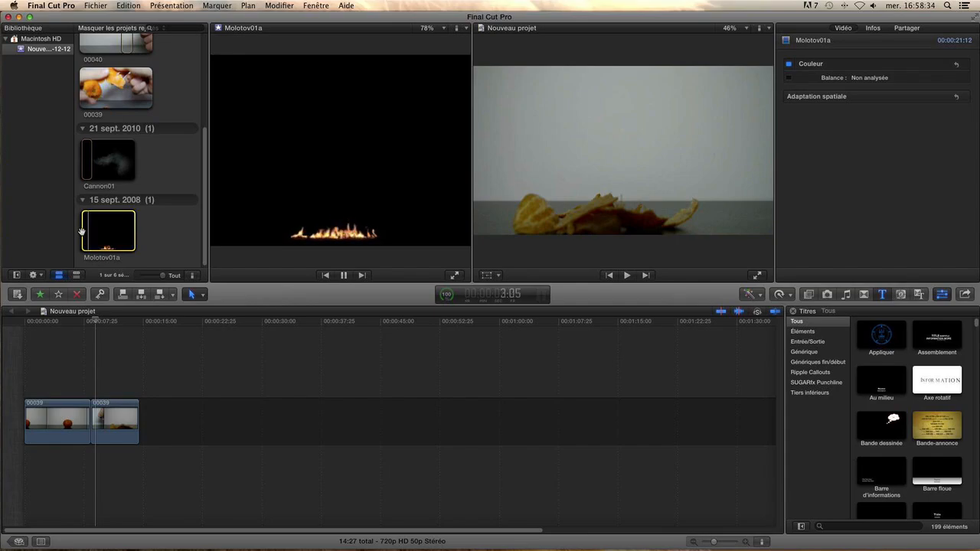
pyautogui.press('o')
pyautogui.press('q')
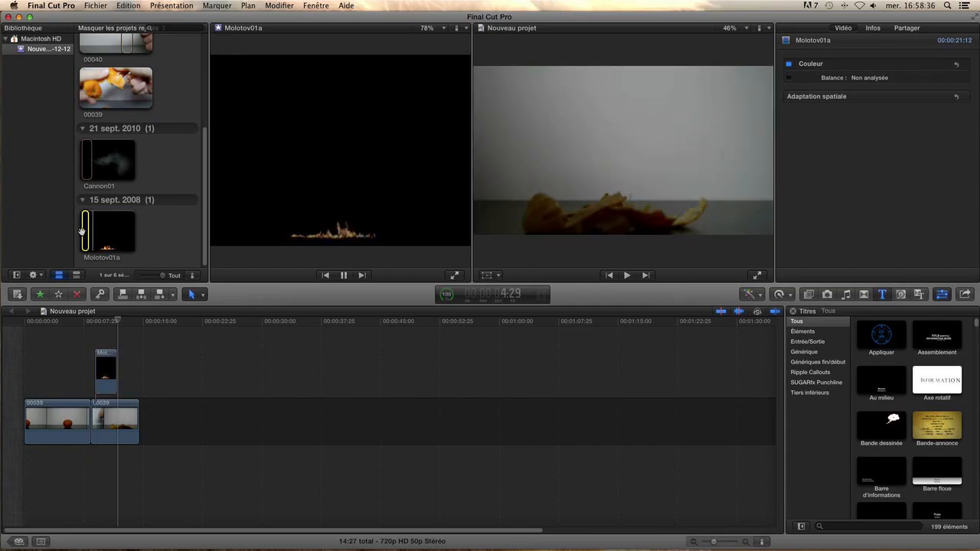
# Move the connected Molotov01a clip earlier to overlap the cut at 8:20 and set its blend mode to Ajouter
pyautogui.moveTo(108, 364); pyautogui.dragTo(100, 344)
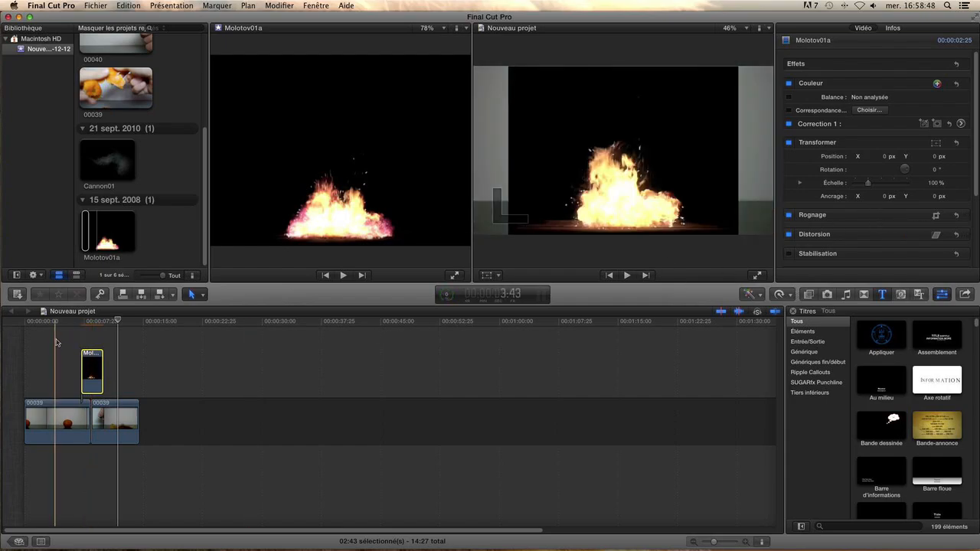
pyautogui.moveTo(119, 321); pyautogui.dragTo(91, 322)
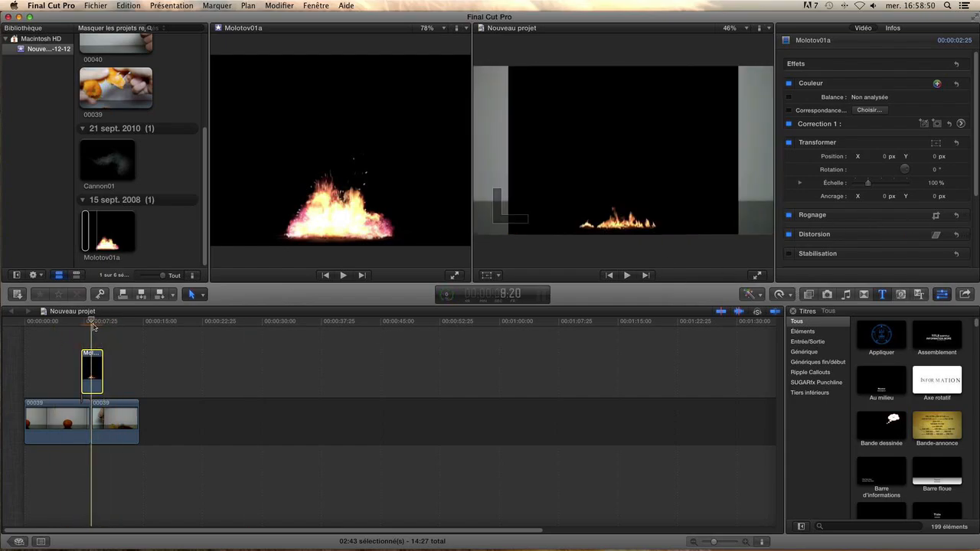
pyautogui.scroll(-1, 864, 156)
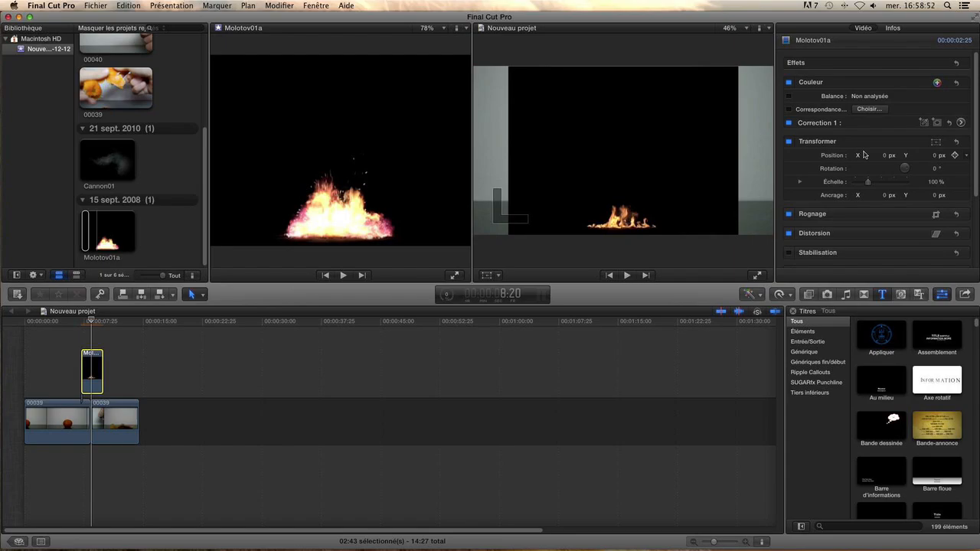
pyautogui.scroll(-5, 864, 156)
pyautogui.click(876, 244)
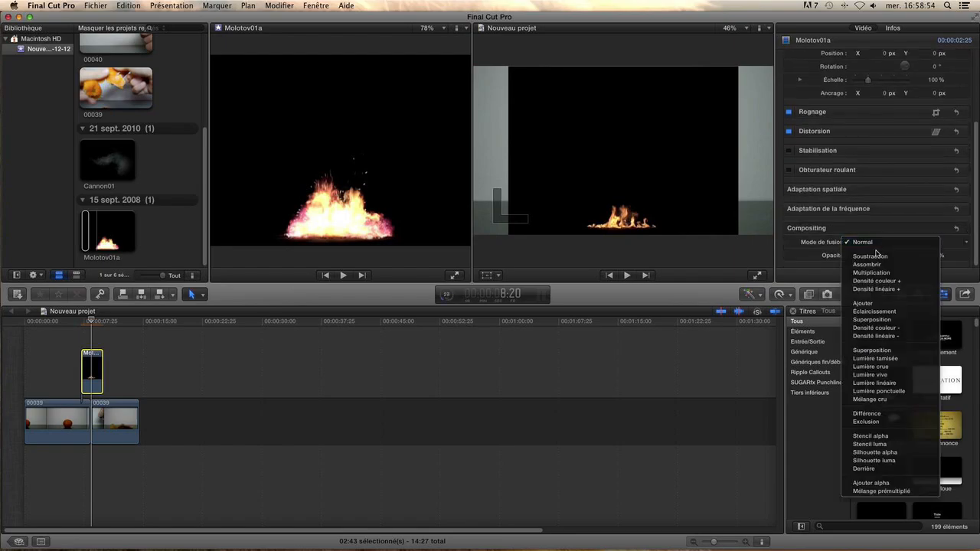
pyautogui.click(873, 306)
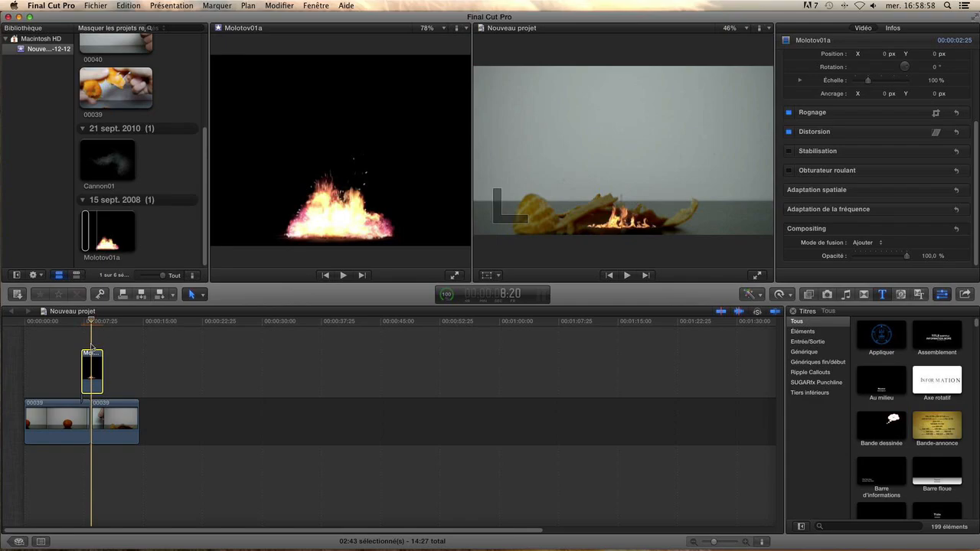
# Turn on the on-screen transform for Molotov01a, move it to about X -65.7, Y -62.5 px and scale it to 84%
pyautogui.click(487, 277)
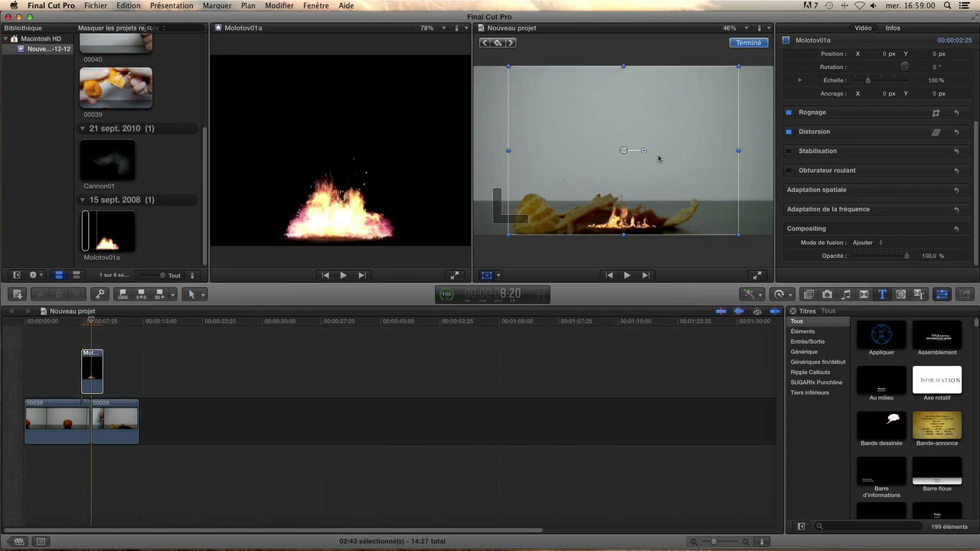
pyautogui.moveTo(656, 153); pyautogui.dragTo(641, 171)
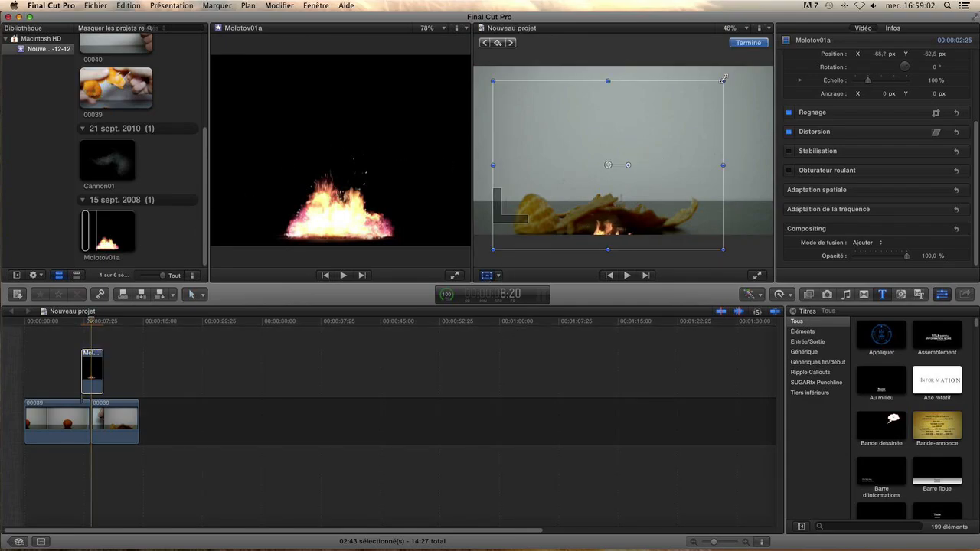
pyautogui.moveTo(722, 78); pyautogui.dragTo(738, 68)
pyautogui.scroll(2, 835, 100)
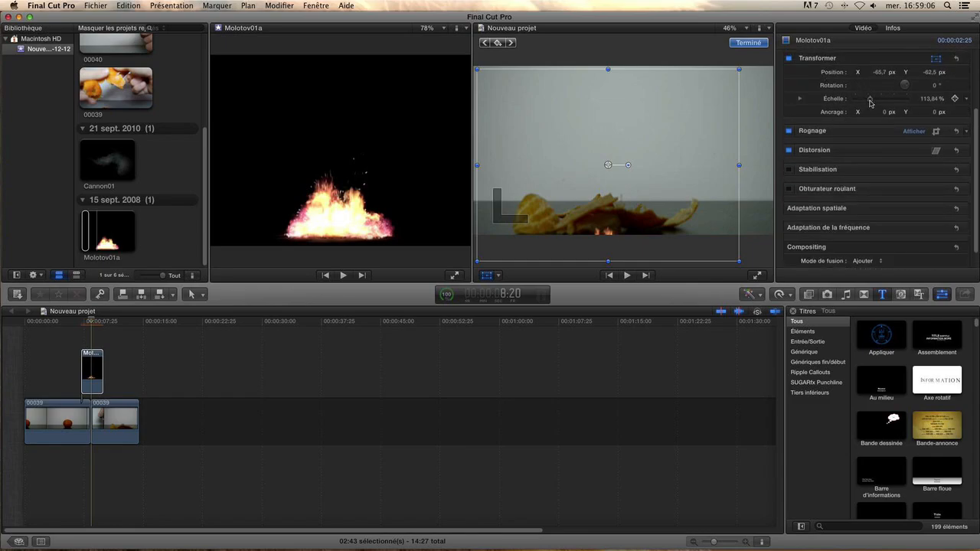
pyautogui.moveTo(870, 103); pyautogui.dragTo(866, 106)
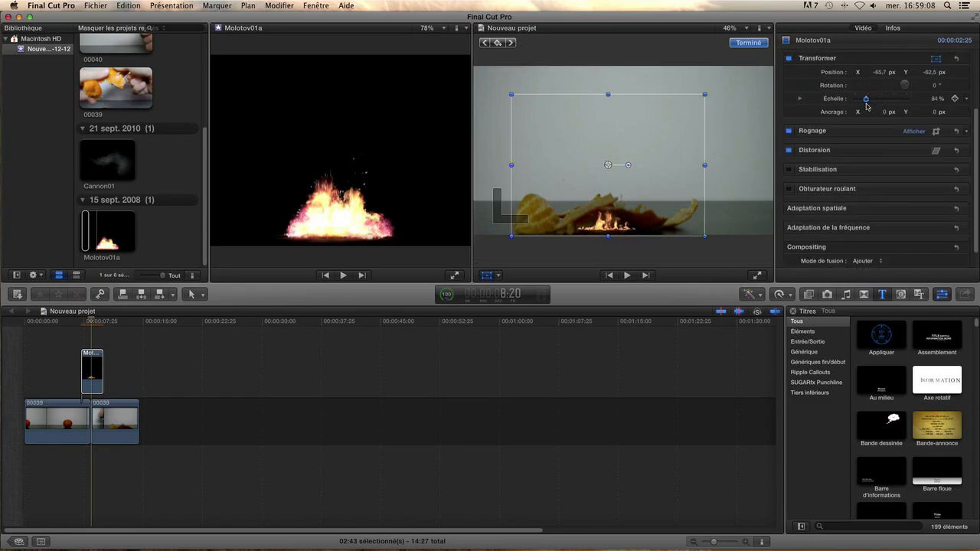
# At the 7:15 explosion frame, enlarge Molotov01a to 241% and place it over the orange at about X 53.4, Y 152.2 px
pyautogui.click(90, 322)
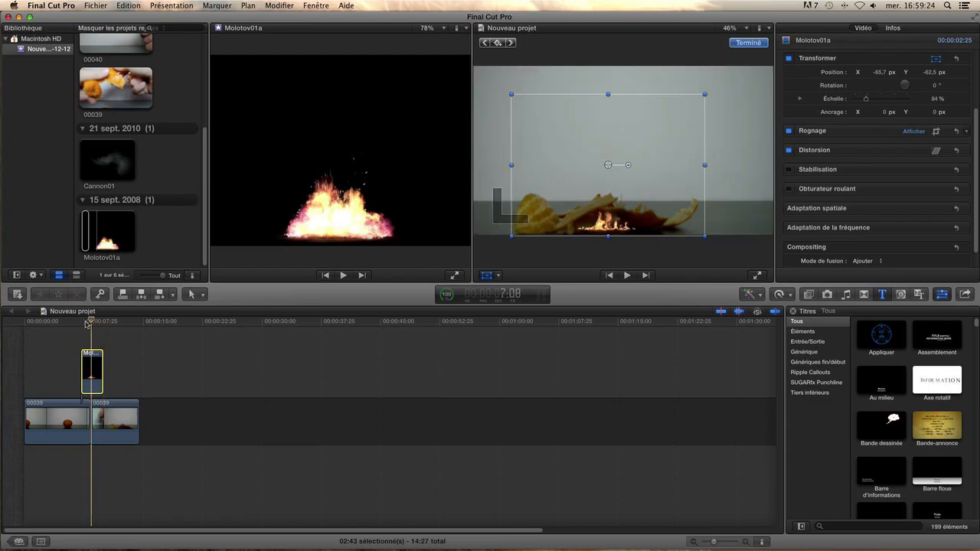
pyautogui.moveTo(86, 323); pyautogui.dragTo(88, 325)
pyautogui.moveTo(91, 321); pyautogui.dragTo(86, 322)
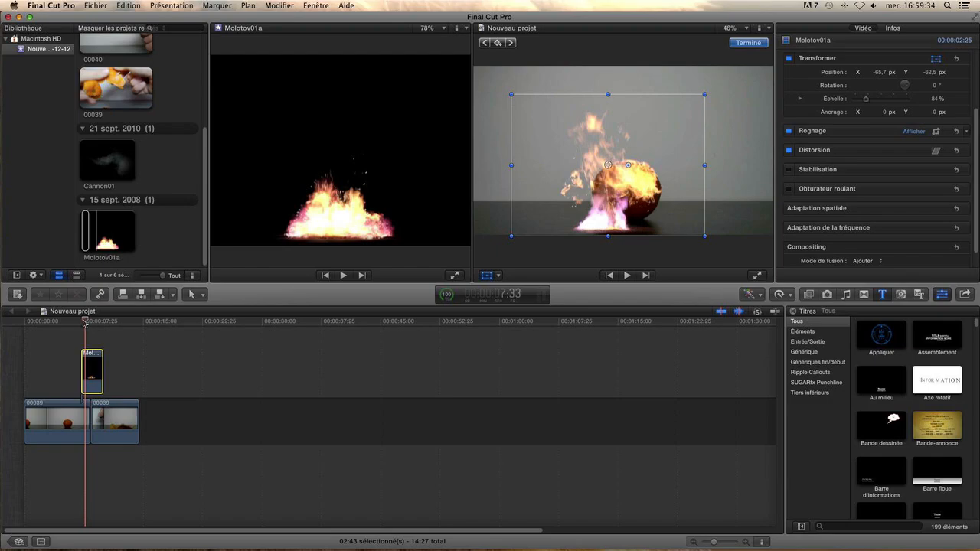
pyautogui.moveTo(85, 323); pyautogui.dragTo(83, 322)
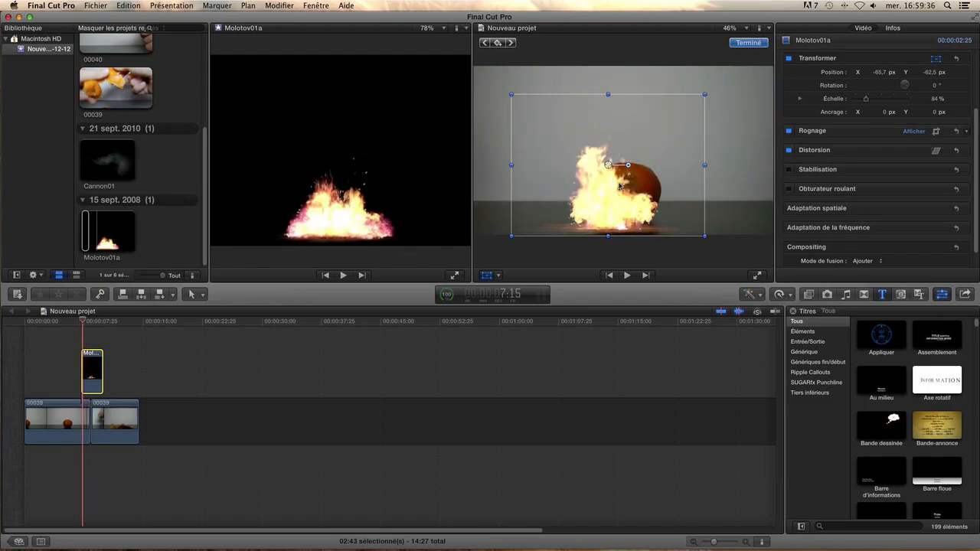
pyautogui.moveTo(620, 186); pyautogui.dragTo(651, 194)
pyautogui.moveTo(646, 189); pyautogui.dragTo(646, 189)
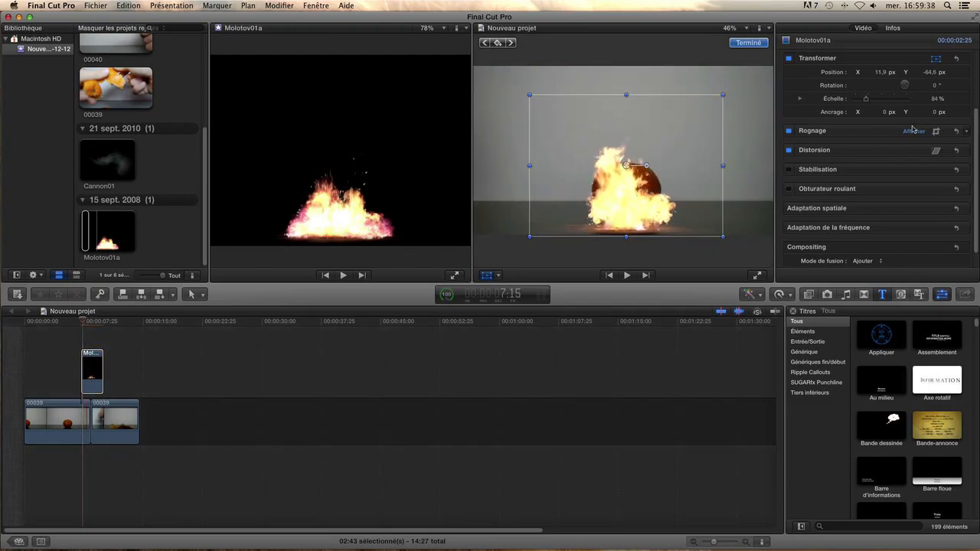
pyautogui.moveTo(871, 102); pyautogui.dragTo(892, 100)
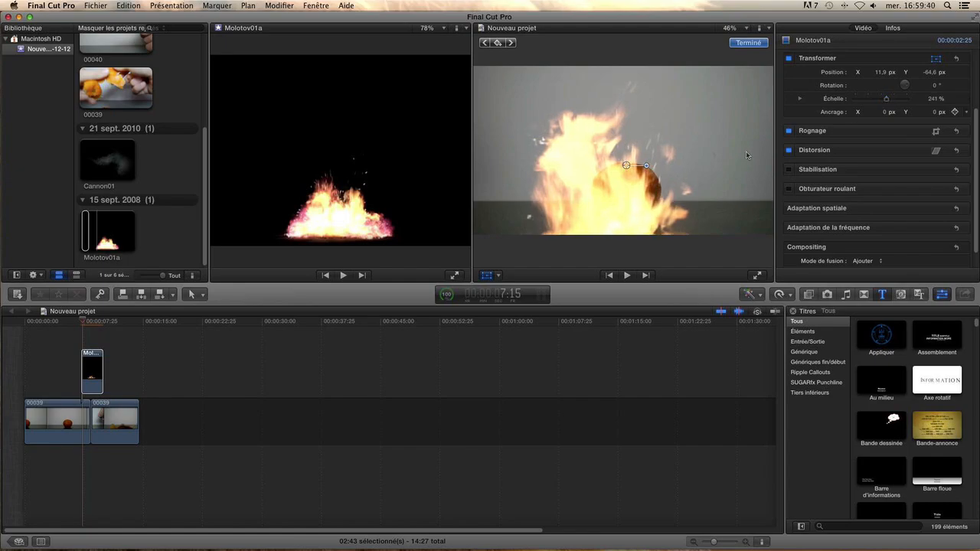
pyautogui.moveTo(677, 163); pyautogui.dragTo(678, 124)
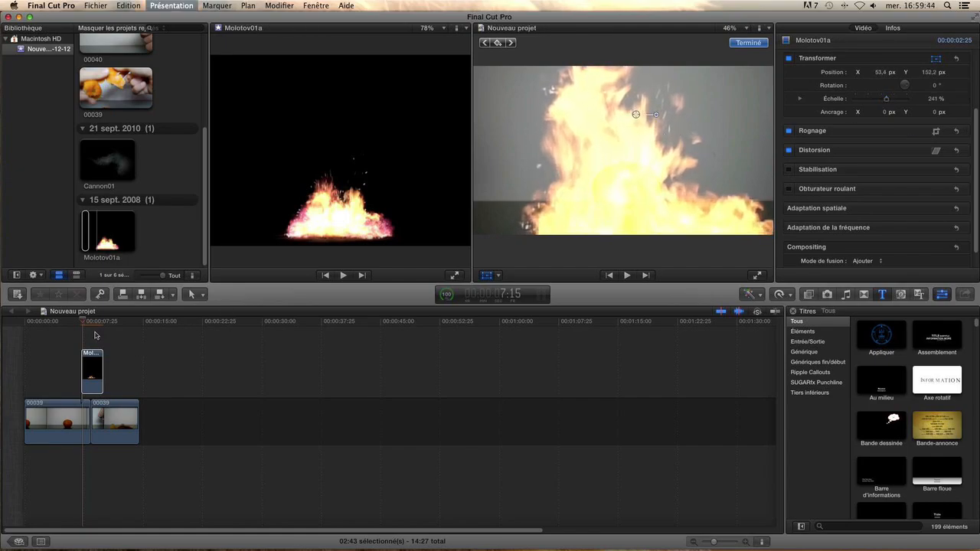
# Play the explosion, extend the end of Molotov01a to a duration of 5:12, and trim its start to 5:02
pyautogui.press('space')
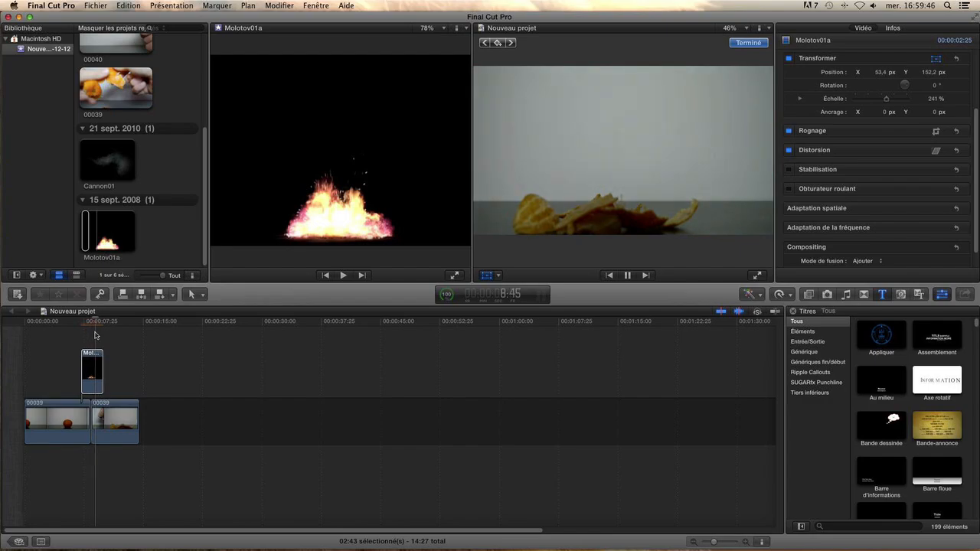
pyautogui.press('space')
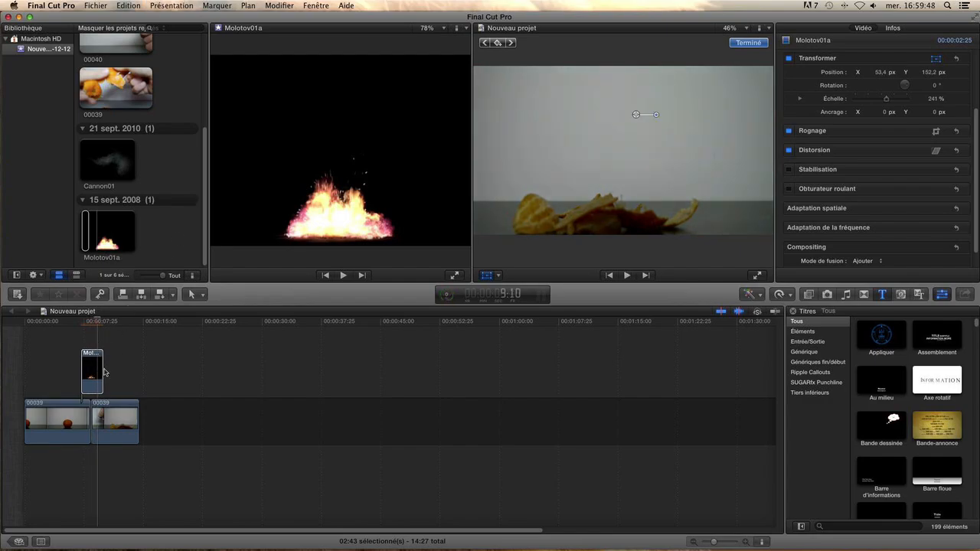
pyautogui.moveTo(102, 367); pyautogui.dragTo(122, 368)
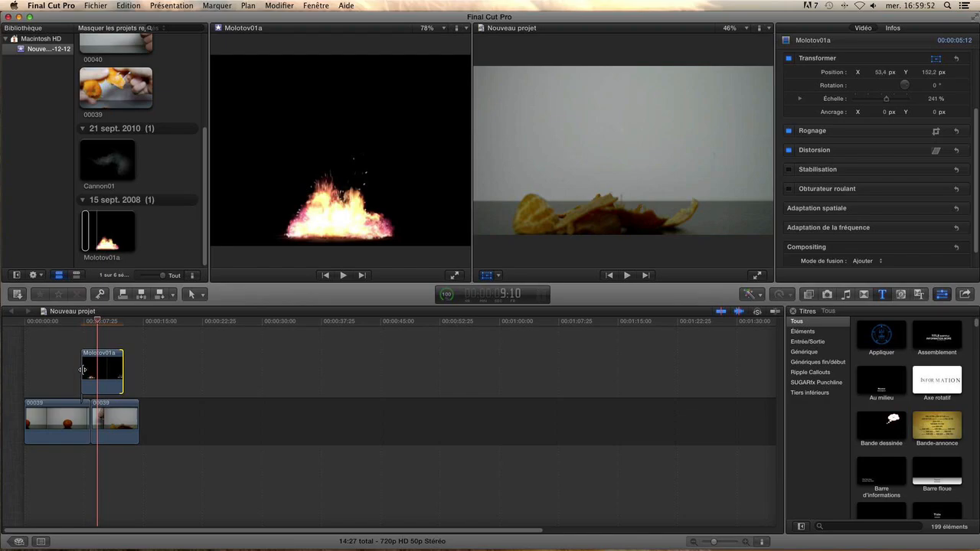
pyautogui.click(81, 372)
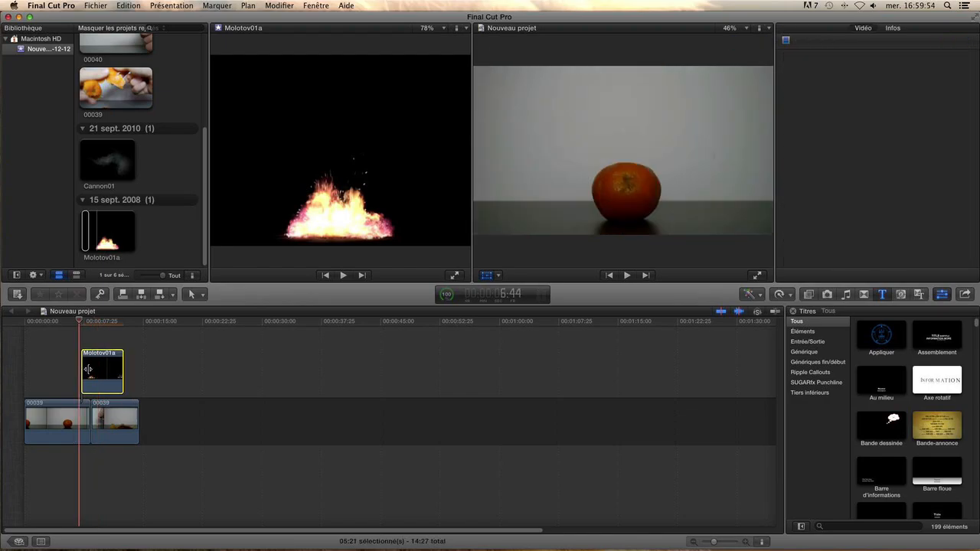
pyautogui.moveTo(86, 369); pyautogui.dragTo(88, 369)
# Play the orange explosion across the cut, shift Molotov01a 5 frames later on the timeline and replay it
pyautogui.press('space')
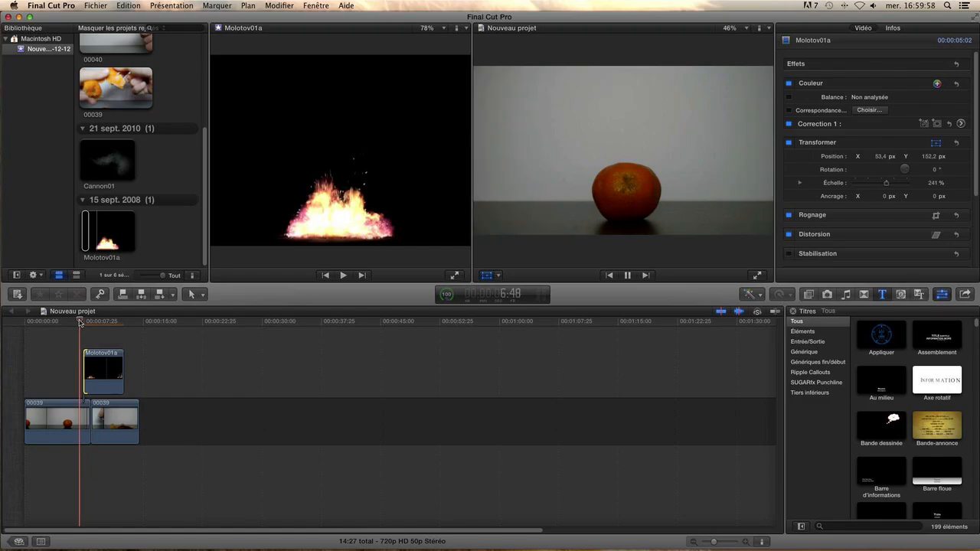
pyautogui.press('space')
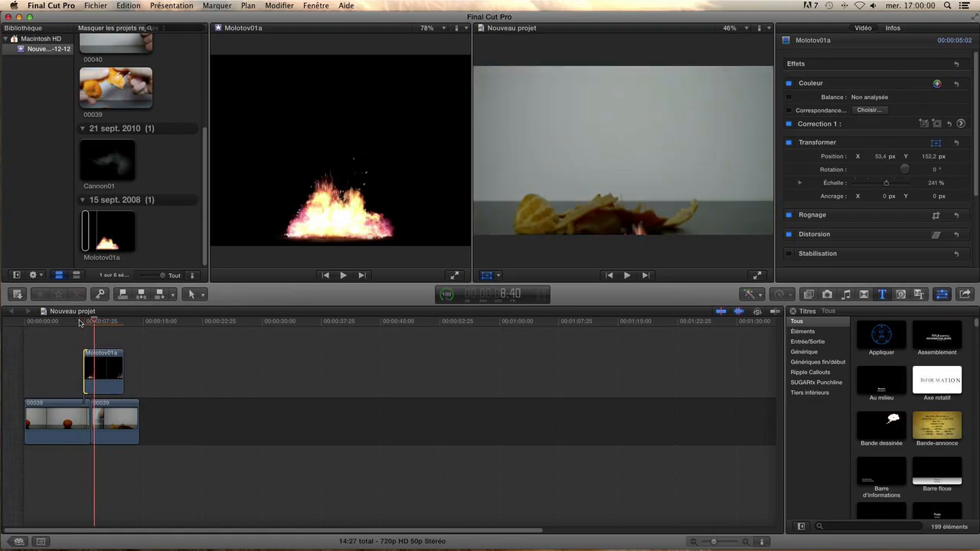
pyautogui.click(105, 354)
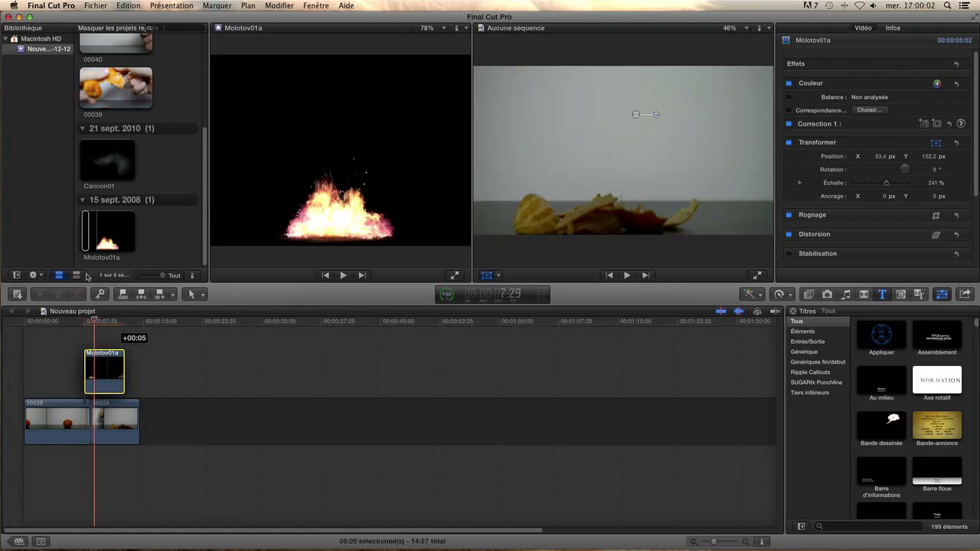
pyautogui.click(86, 232)
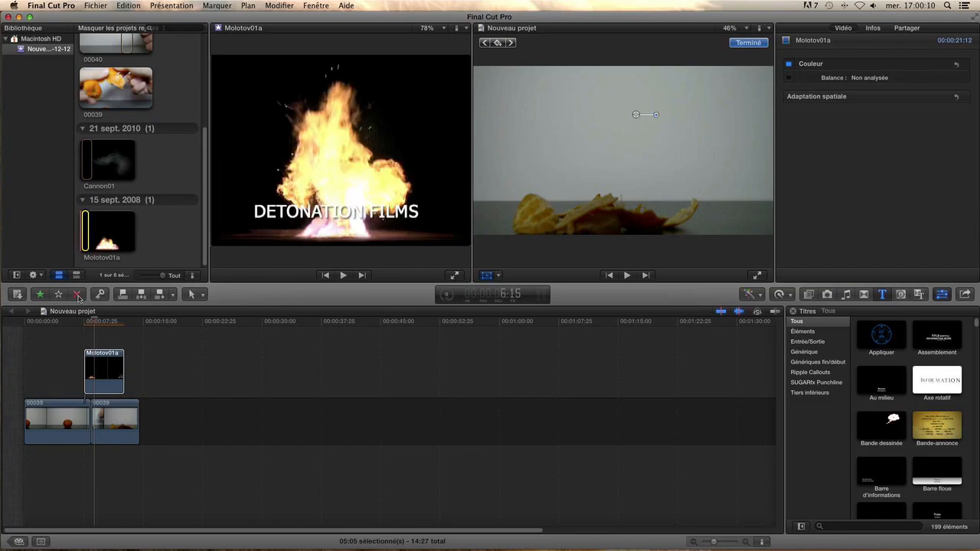
pyautogui.click(93, 321)
pyautogui.moveTo(93, 321); pyautogui.dragTo(85, 322)
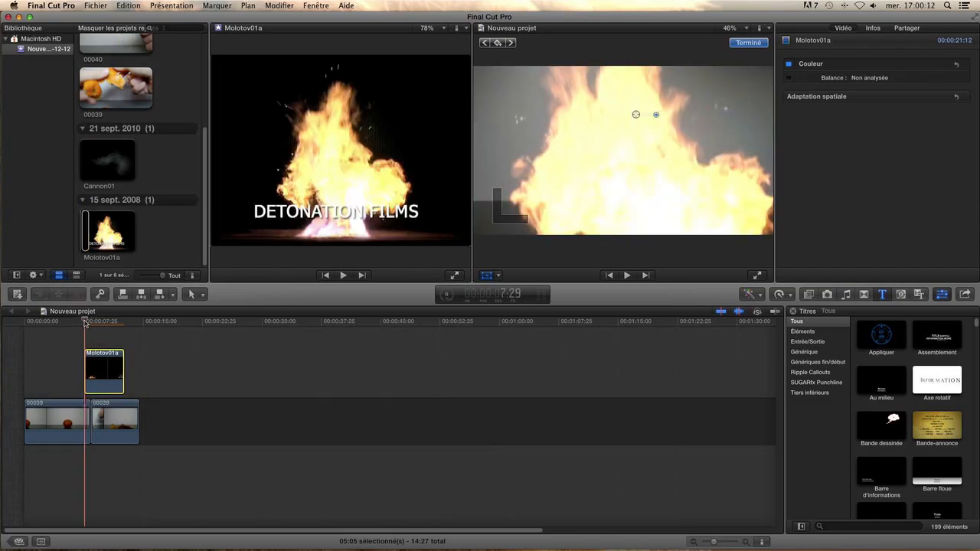
pyautogui.press('space')
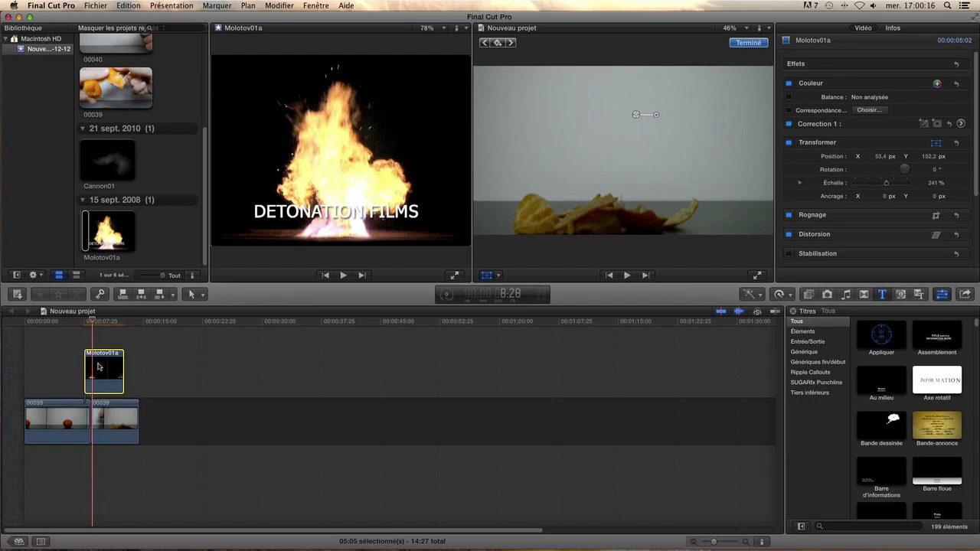
# Delete Molotov01a from the timeline and connect a shorter range of the source clip, about 2:33 long, at 8:28
pyautogui.press('Delete')
pyautogui.click(84, 236)
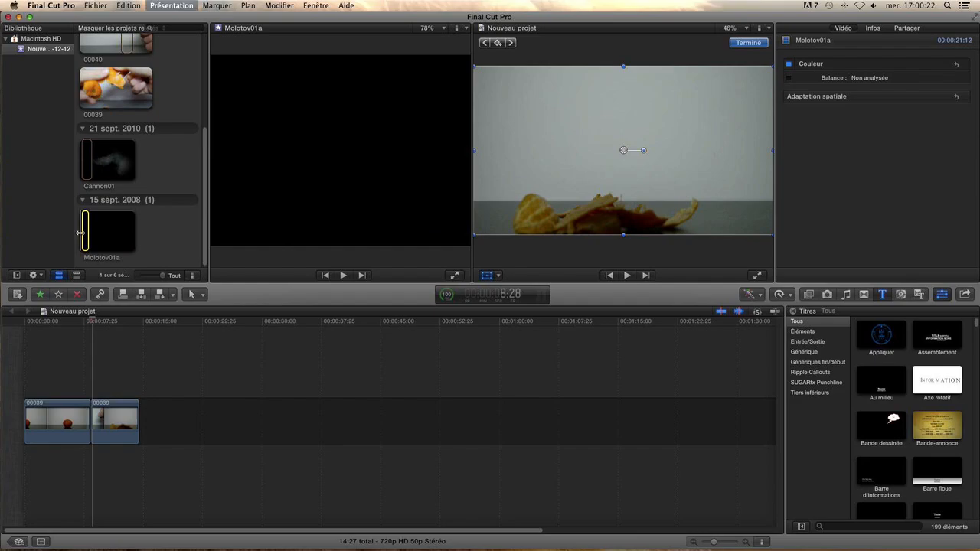
pyautogui.press('space')
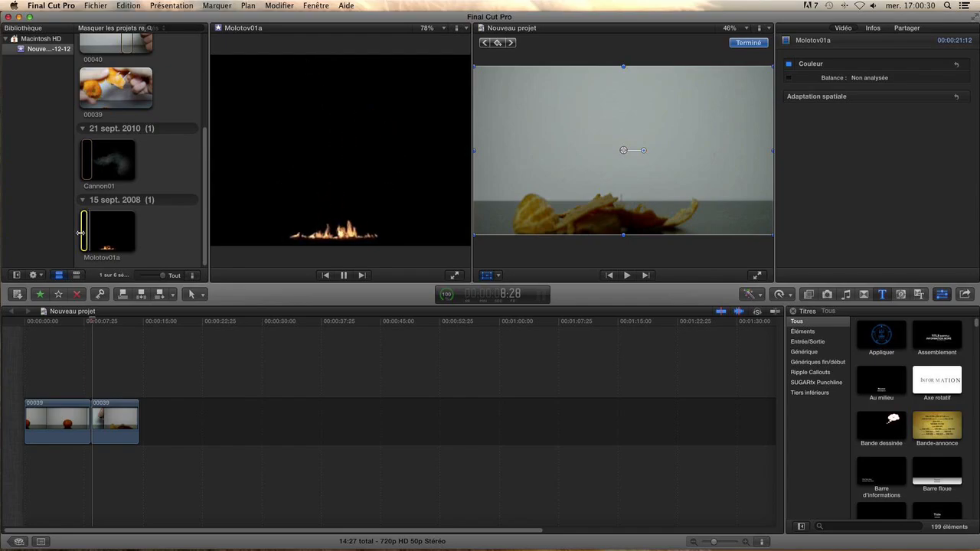
pyautogui.press('q')
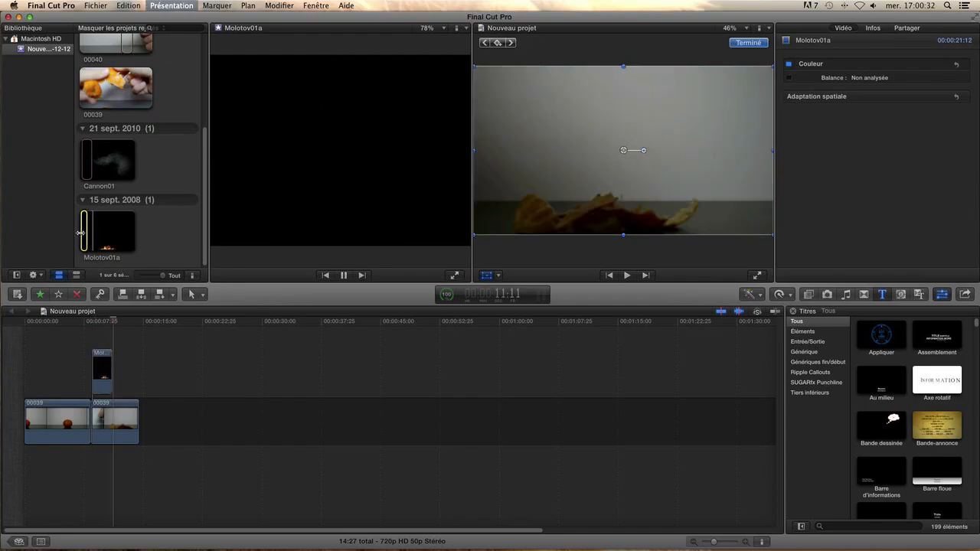
pyautogui.press('space')
# Move the shorter Molotov01a clip earlier to overlap the cut and turn on its on-screen transform at 8:24
pyautogui.moveTo(104, 372); pyautogui.dragTo(98, 372)
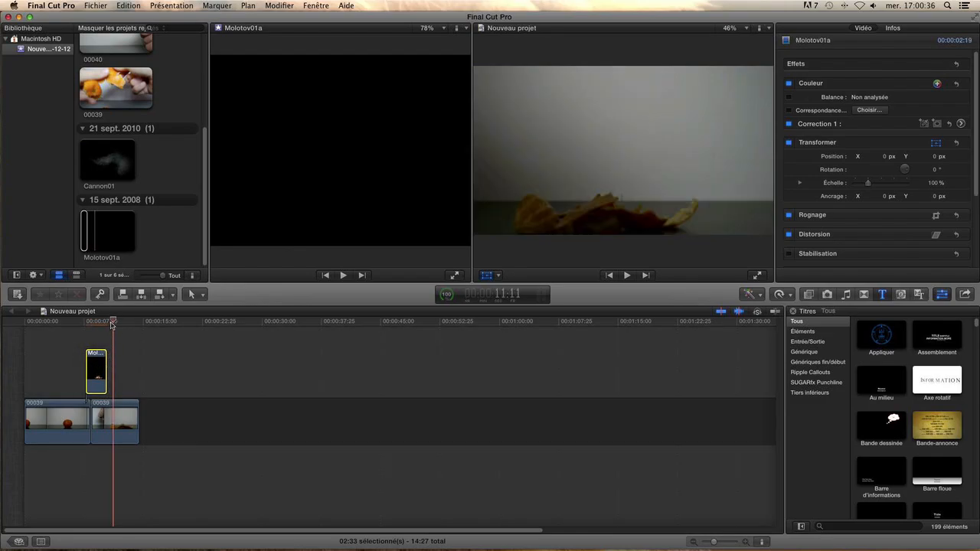
pyautogui.moveTo(113, 325); pyautogui.dragTo(93, 325)
pyautogui.hotkey('shift', 't')
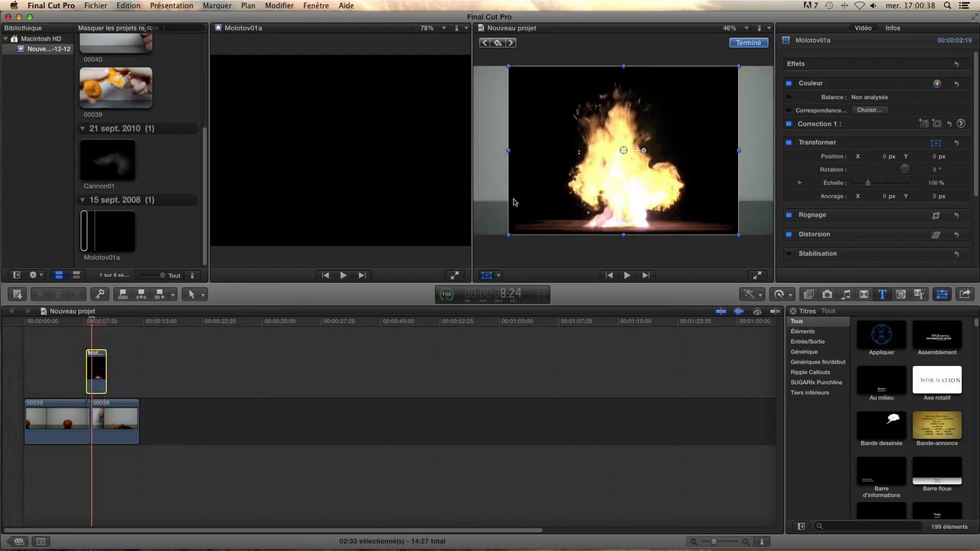
# Set the blend mode of the shorter Molotov01a clip to Ajouter
pyautogui.scroll(-3, 860, 204)
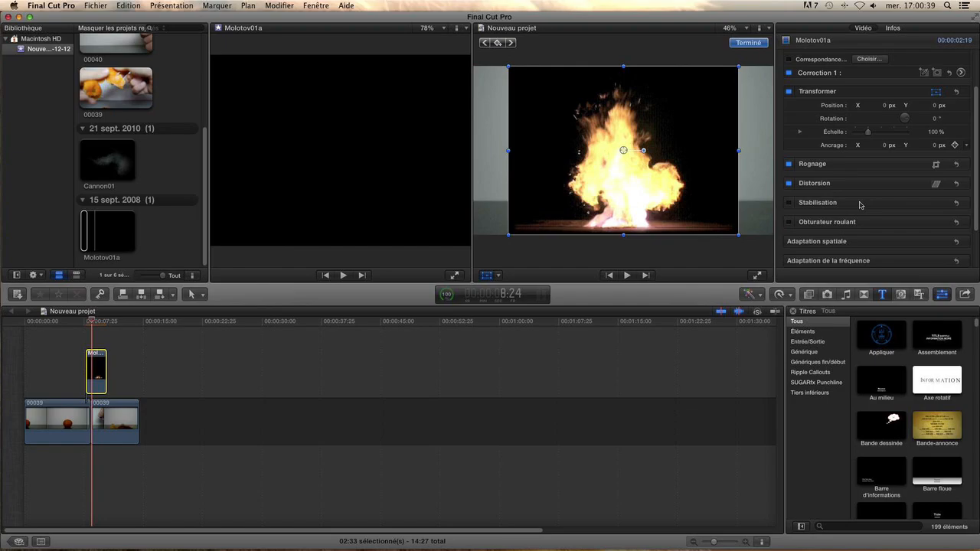
pyautogui.scroll(-3, 855, 245)
pyautogui.click(876, 244)
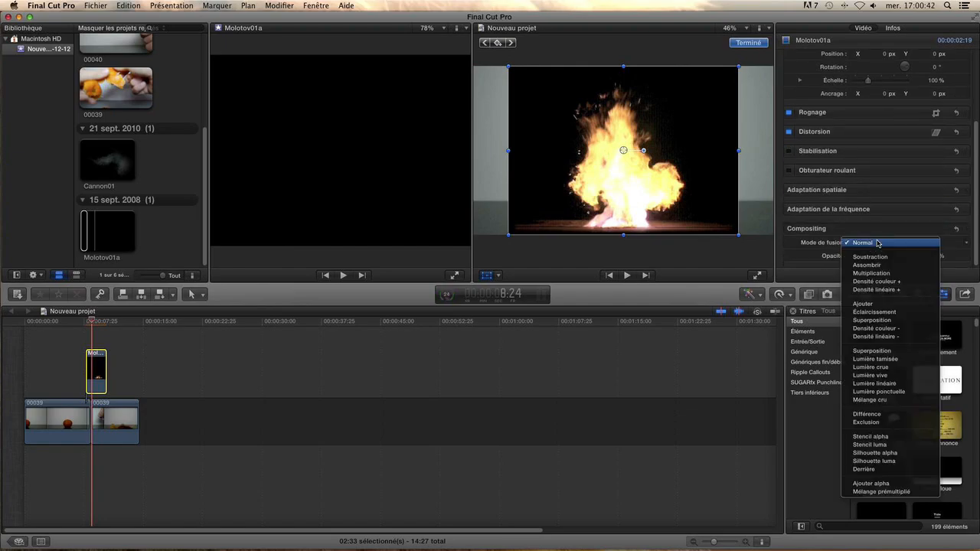
pyautogui.click(864, 304)
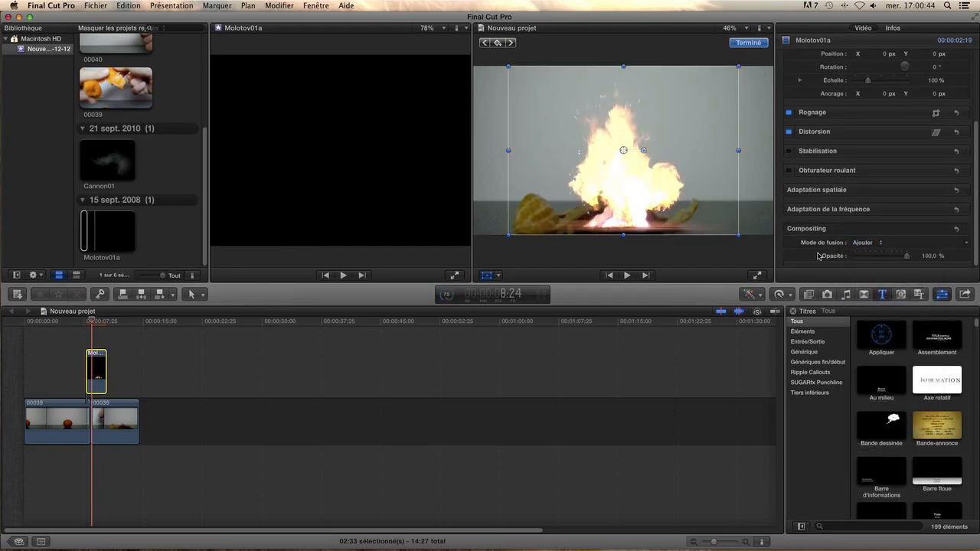
# Scale Molotov01a to 172%, move it to about X -118.5, Y 19.9 px and play the explosion
pyautogui.moveTo(865, 86)
pyautogui.mouseDown()
pyautogui.moveTo(884, 81)
pyautogui.moveTo(873, 82)
pyautogui.mouseUp()
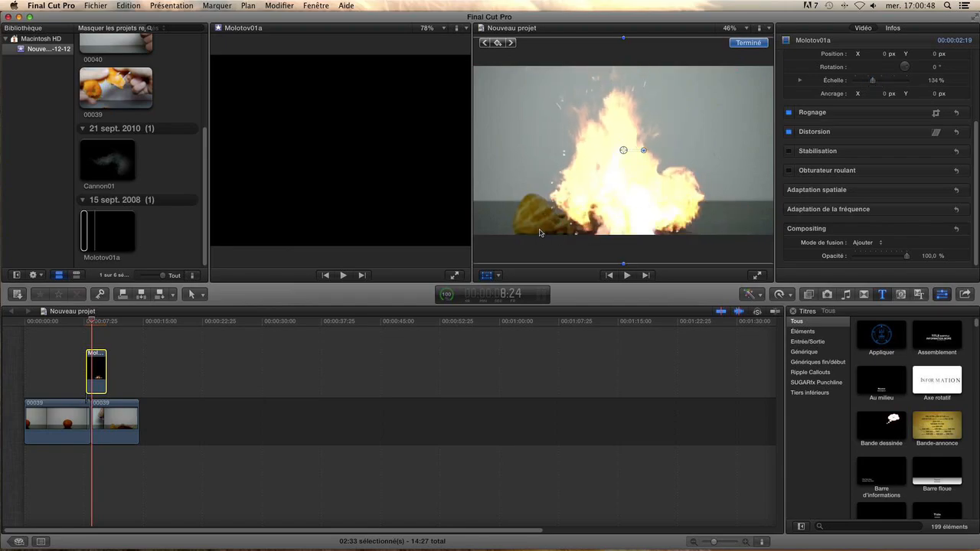
pyautogui.moveTo(603, 189); pyautogui.dragTo(590, 191)
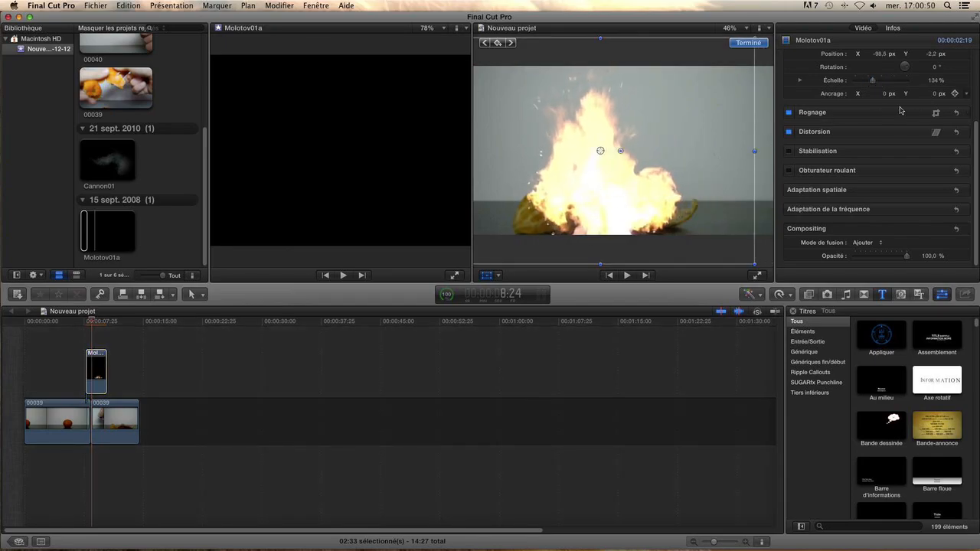
pyautogui.moveTo(883, 88); pyautogui.dragTo(879, 82)
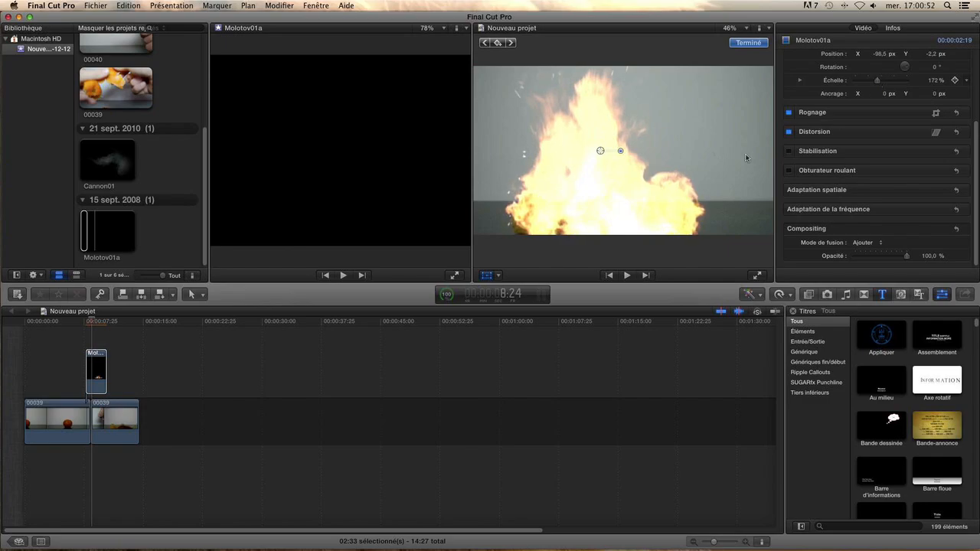
pyautogui.moveTo(622, 194); pyautogui.dragTo(621, 189)
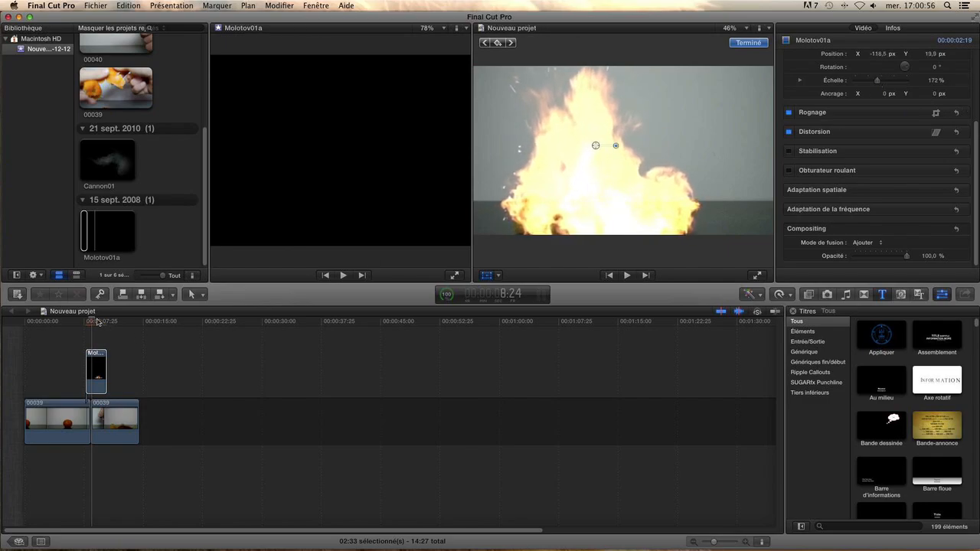
pyautogui.moveTo(93, 322); pyautogui.dragTo(84, 321)
pyautogui.press('space')
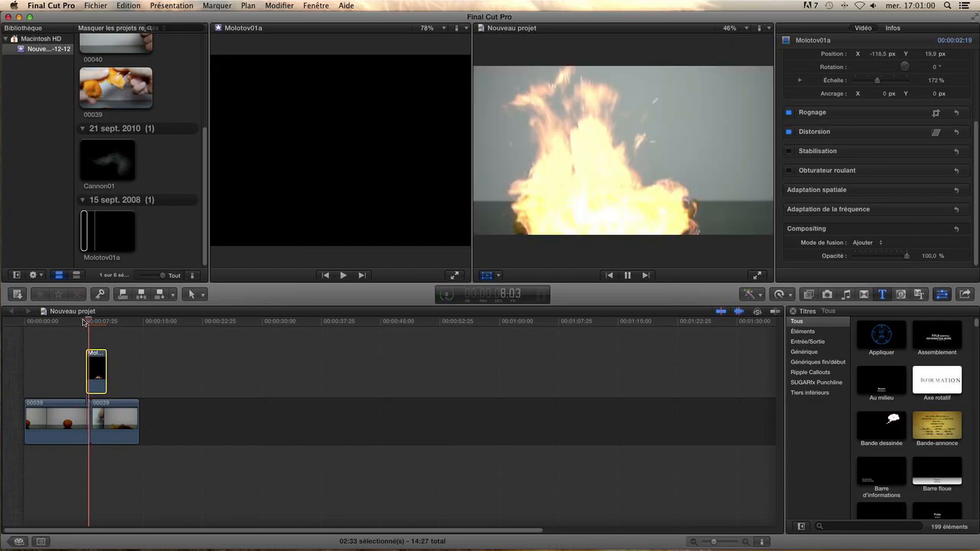
pyautogui.press('space')
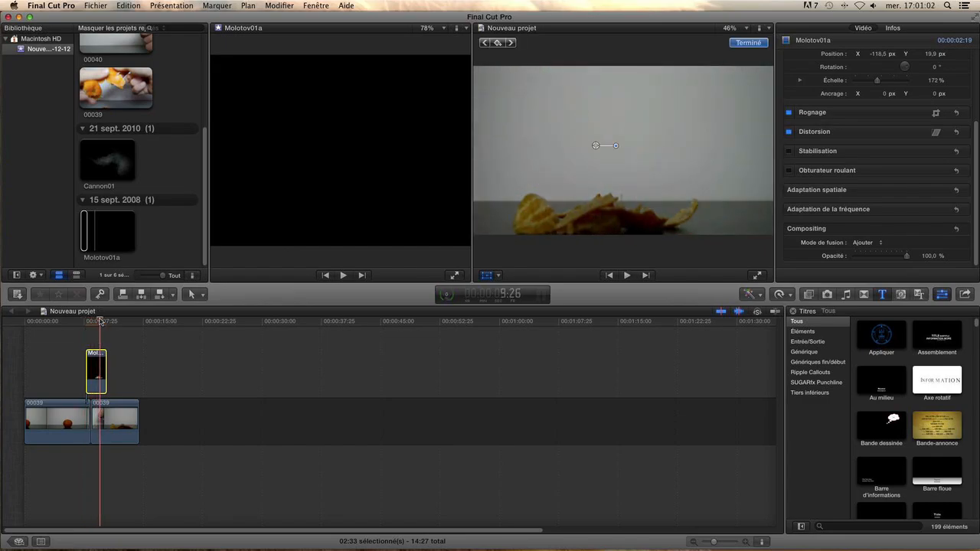
# At 8:11, enlarge Molotov01a to 190%, place it over the orange at about X 26.5, Y 279.7 px and play the result
pyautogui.moveTo(100, 320); pyautogui.dragTo(90, 324)
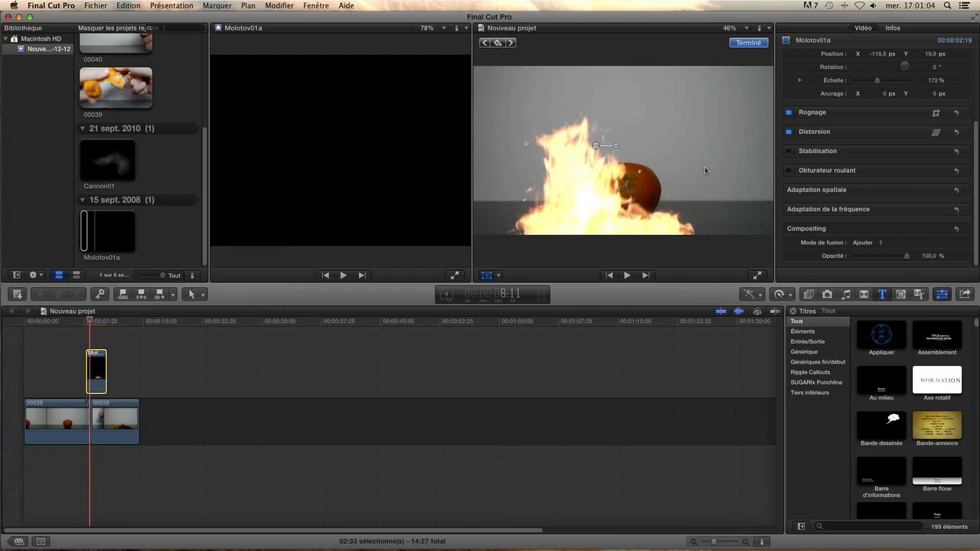
pyautogui.moveTo(661, 180); pyautogui.dragTo(677, 139)
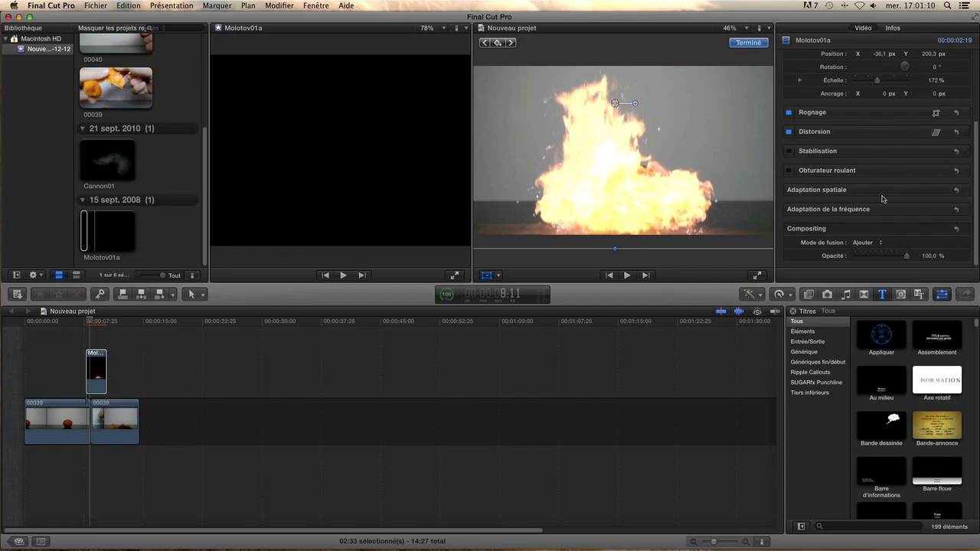
pyautogui.moveTo(880, 82); pyautogui.dragTo(882, 83)
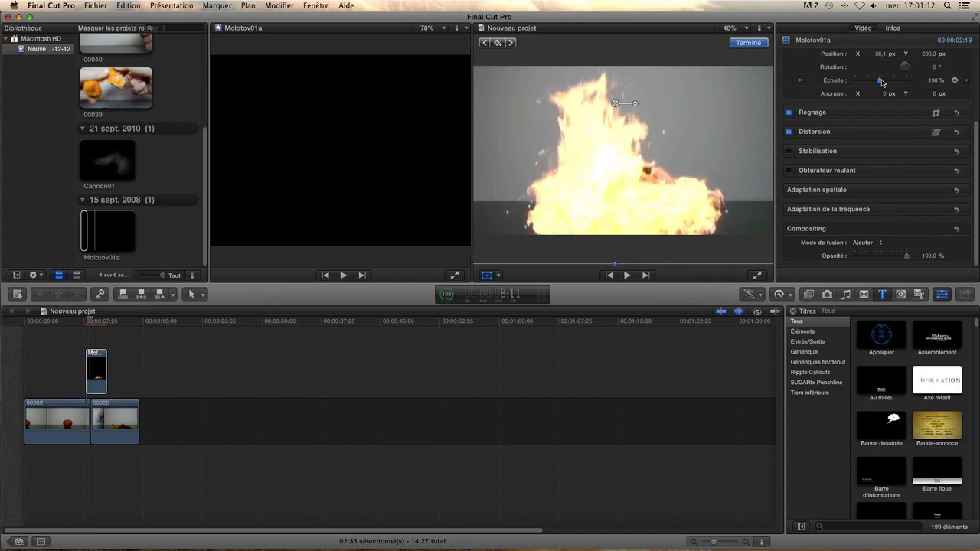
pyautogui.moveTo(742, 177); pyautogui.dragTo(756, 157)
pyautogui.press('space')
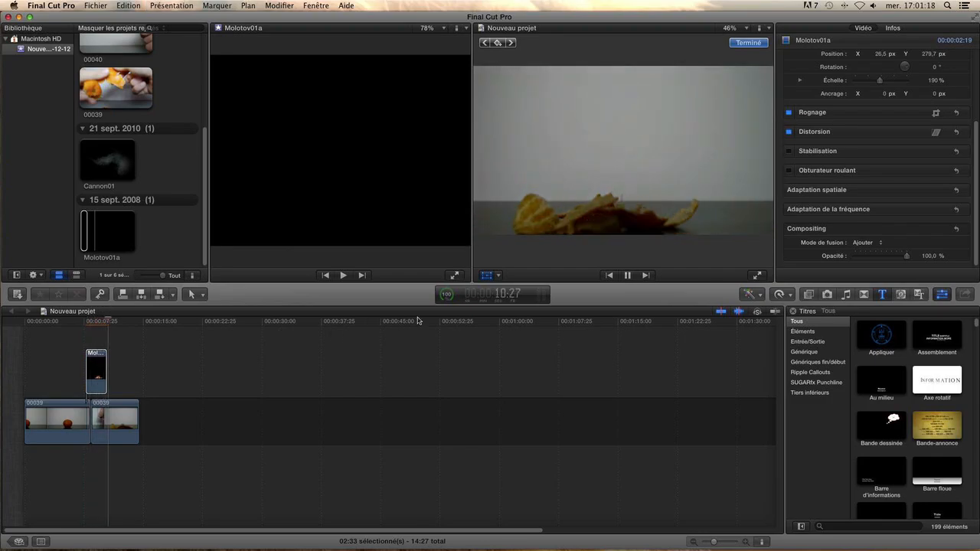
pyautogui.press('space')
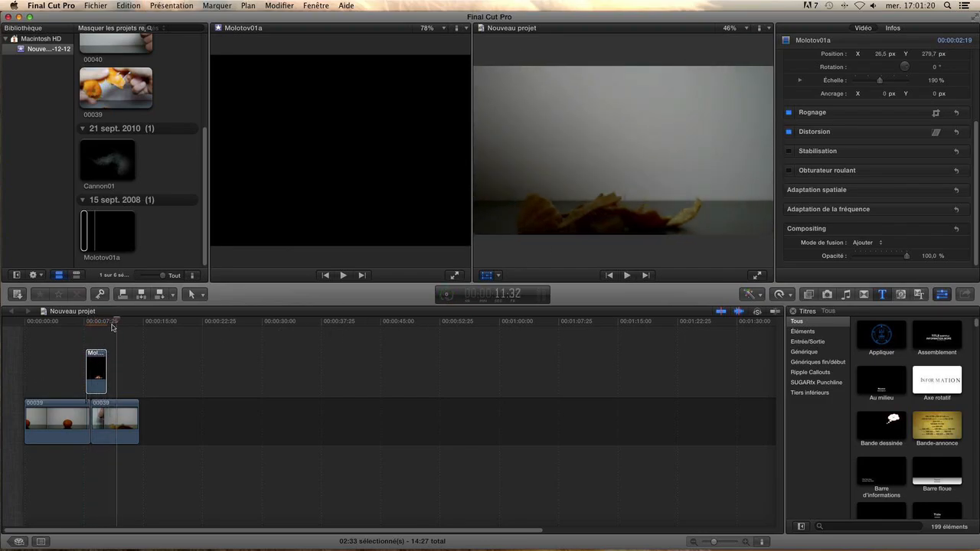
# Shift Molotov01a slightly later so the blast begins around 8:01, and play the explosion across the cut
pyautogui.moveTo(112, 327); pyautogui.dragTo(89, 342)
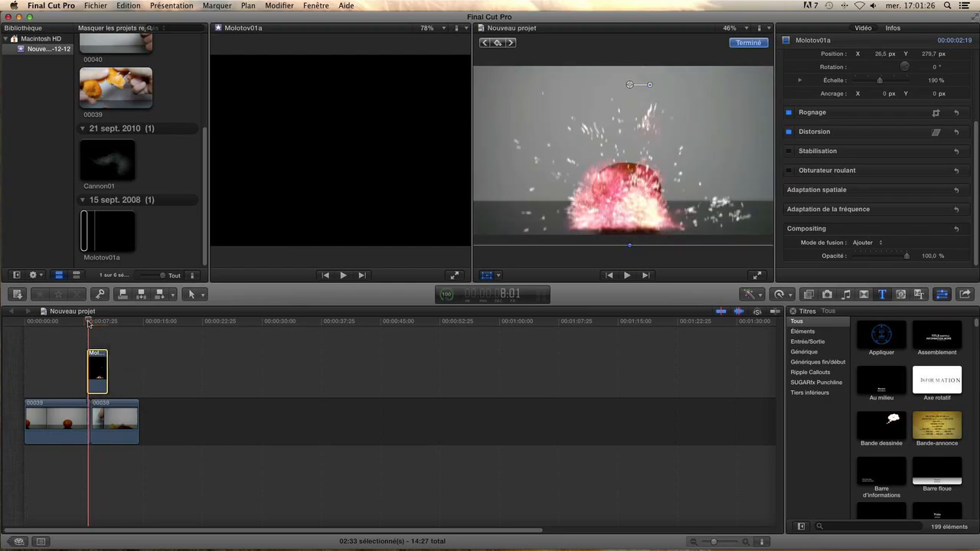
pyautogui.moveTo(89, 322); pyautogui.dragTo(91, 325)
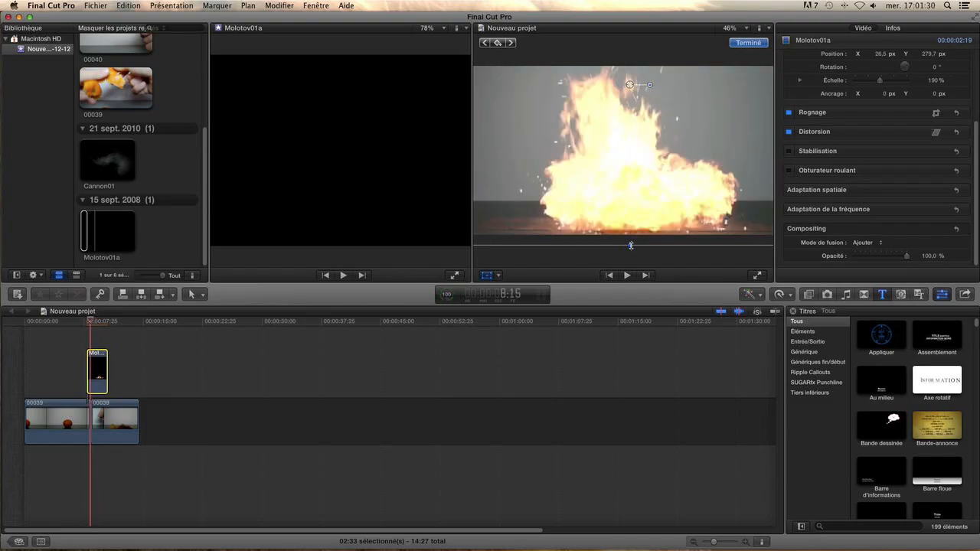
pyautogui.press('space')
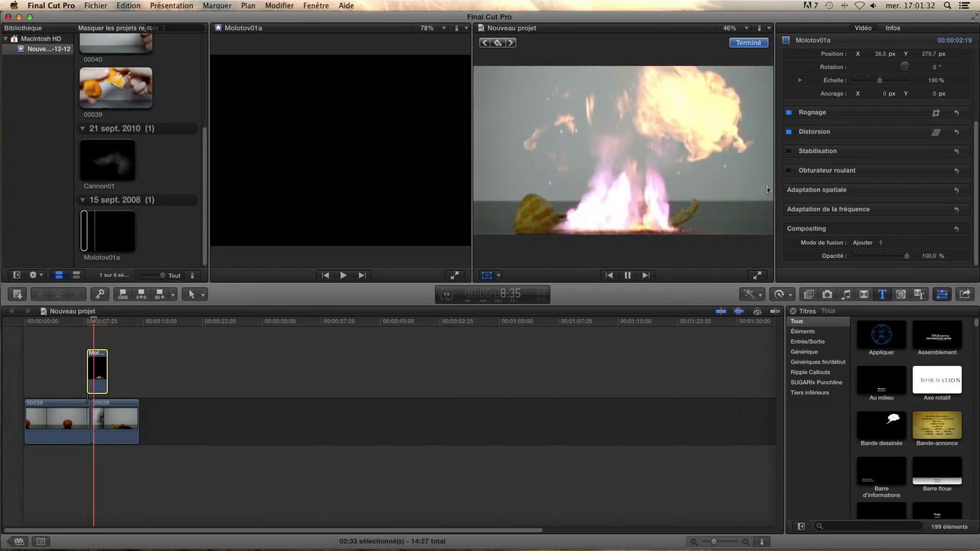
pyautogui.press('space')
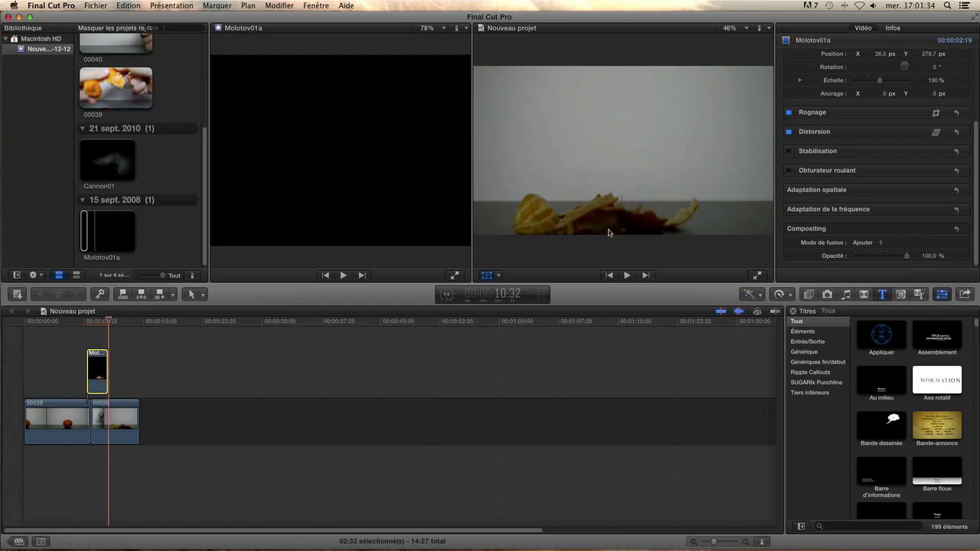